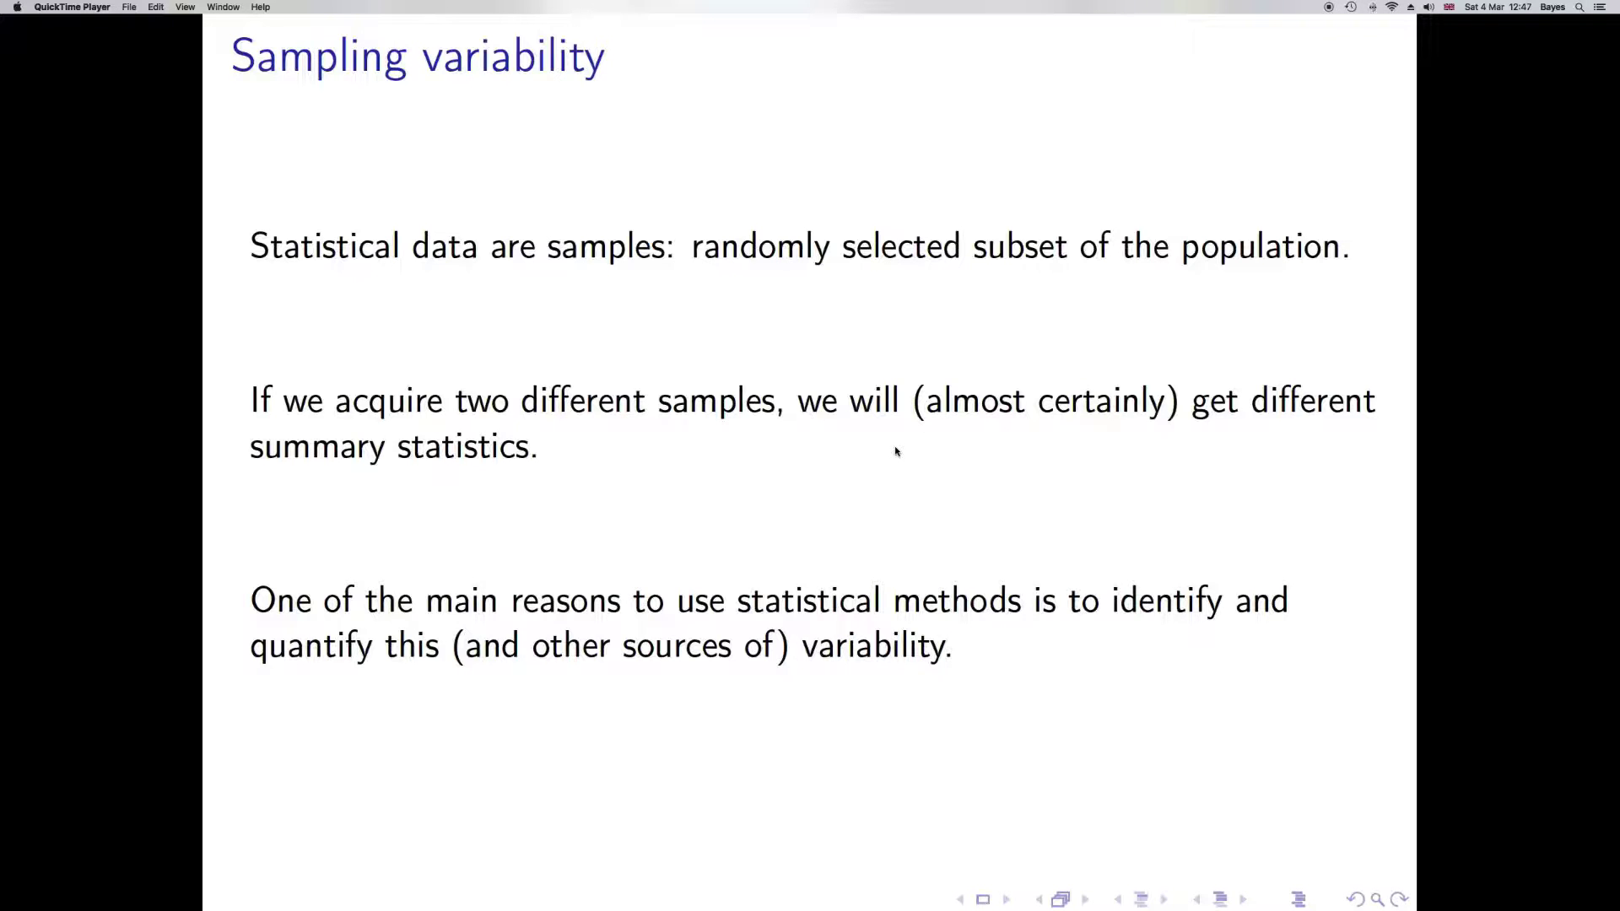
Load the Spellman data and extract its population column into pop.
key(super+Tab)
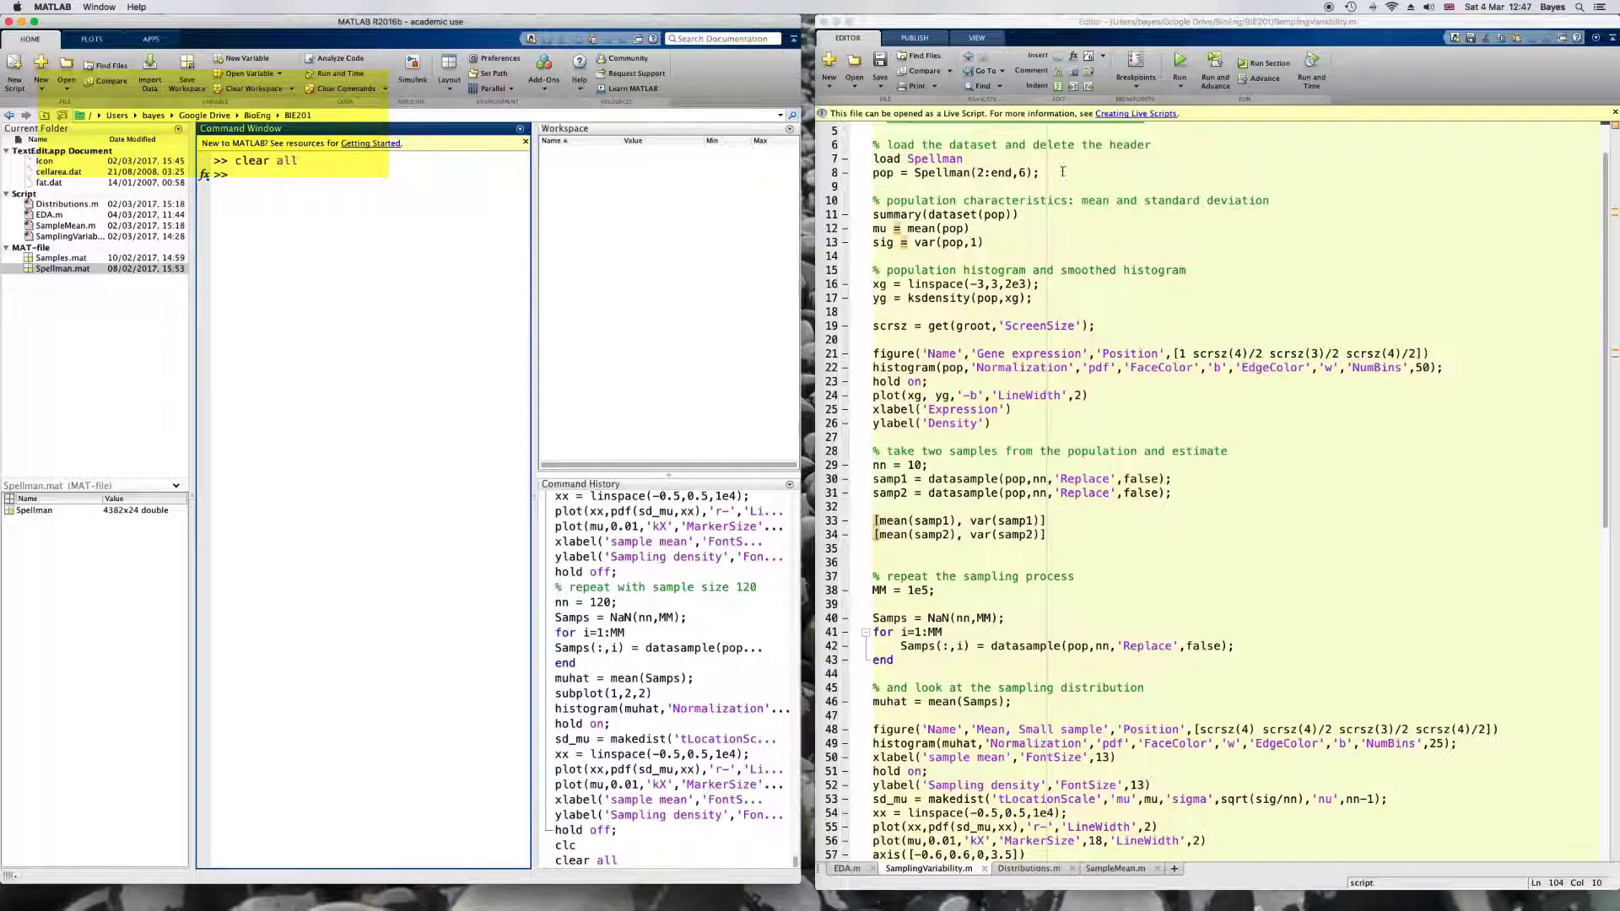
click(1061, 171)
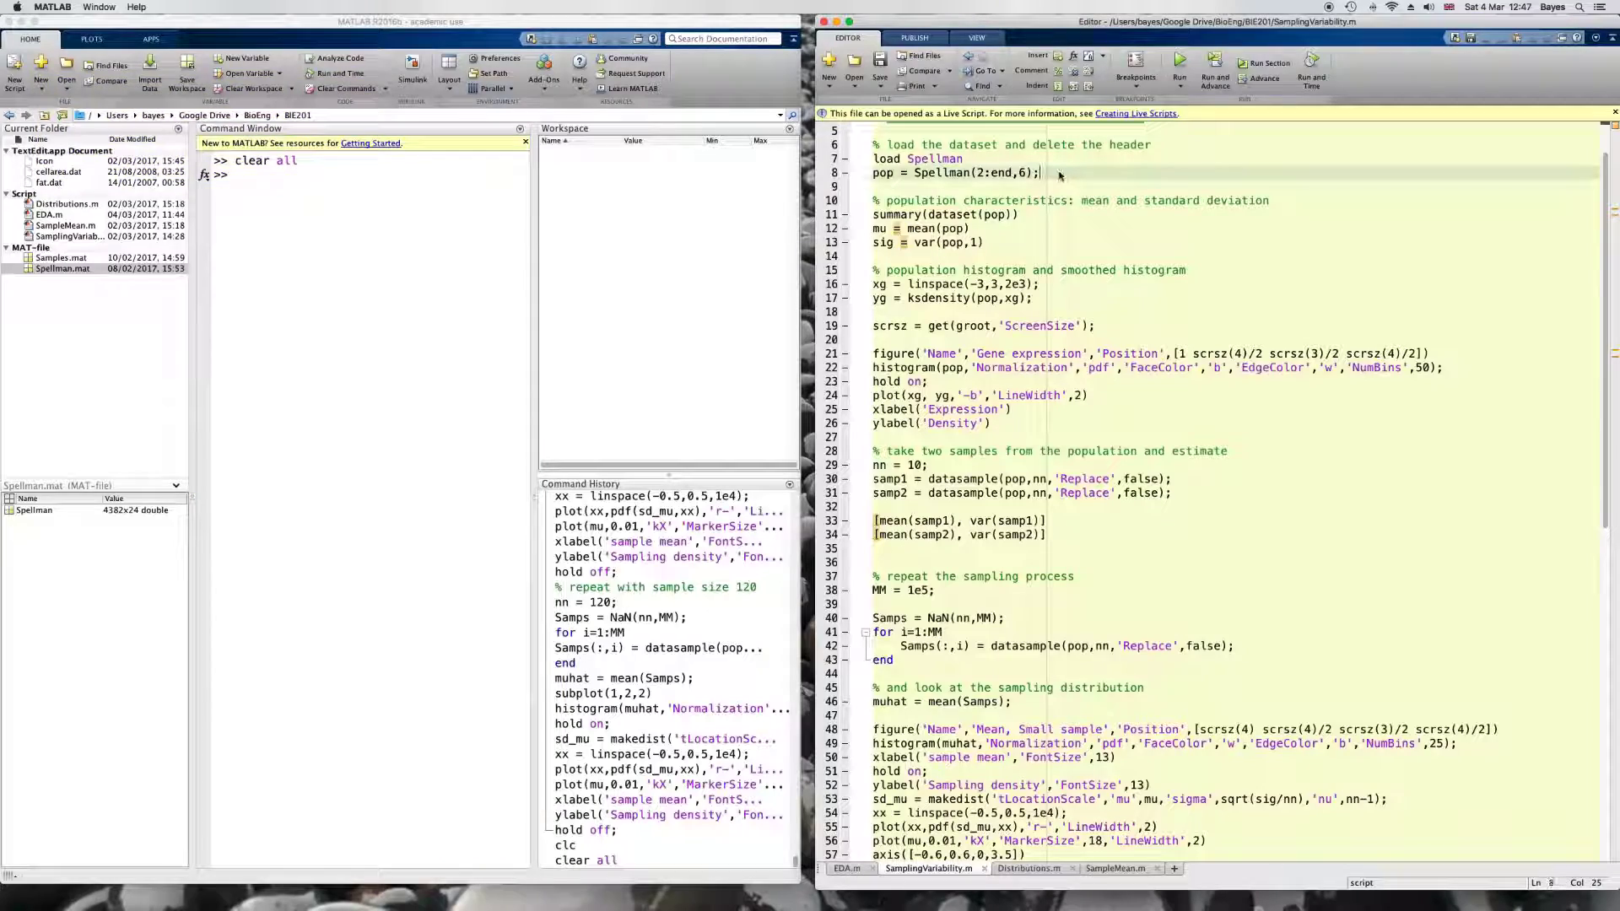
key(Up)
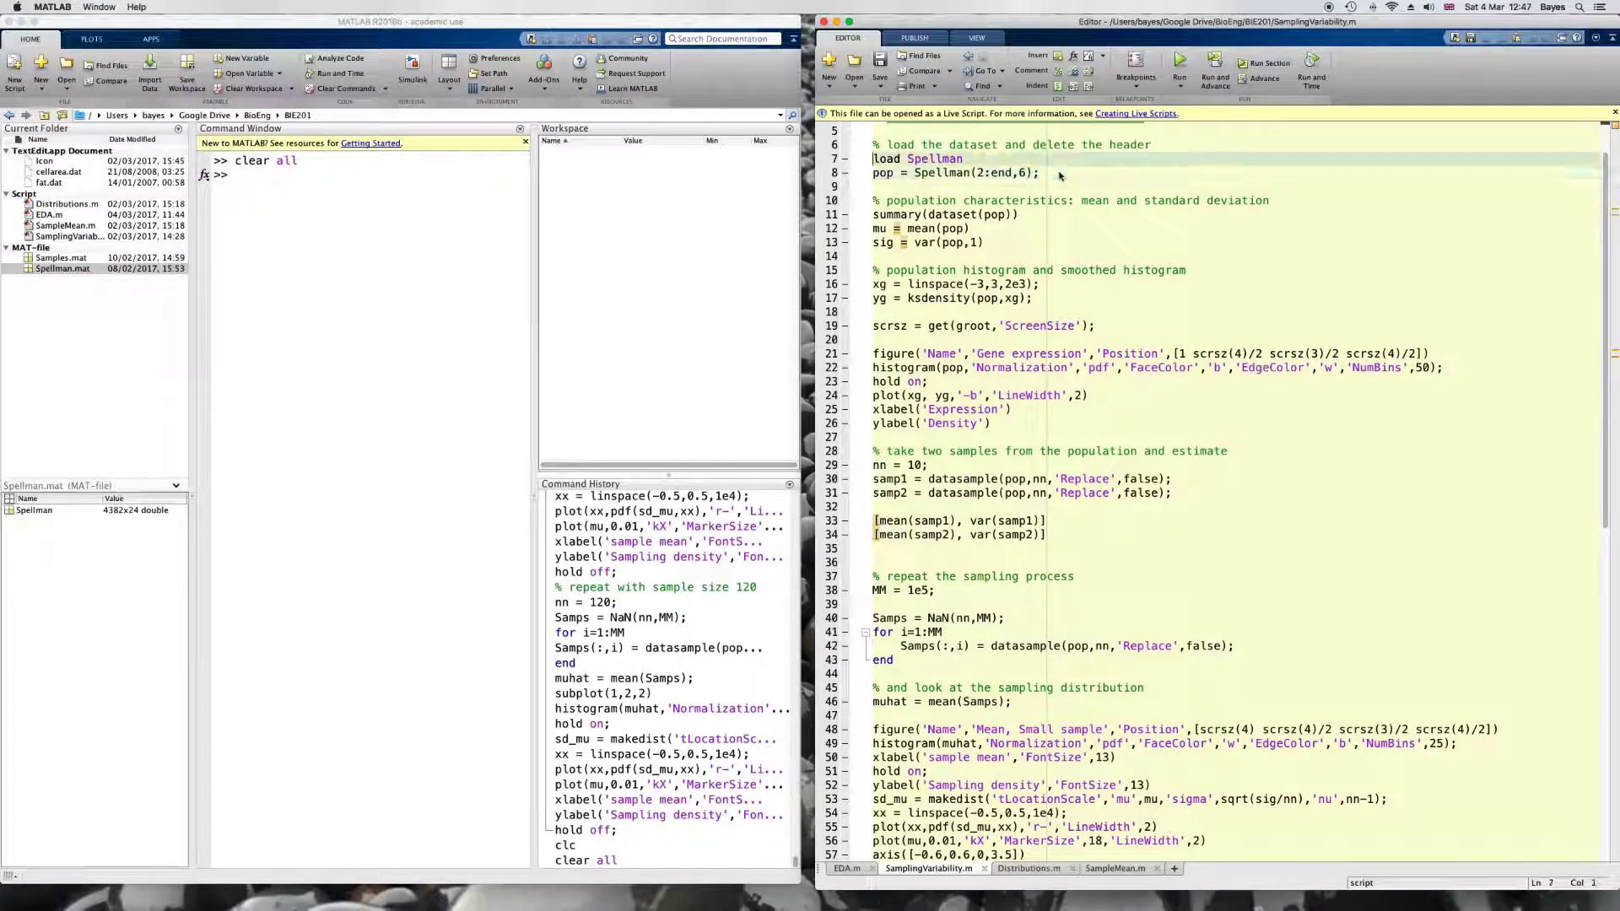
key(shift+Home)
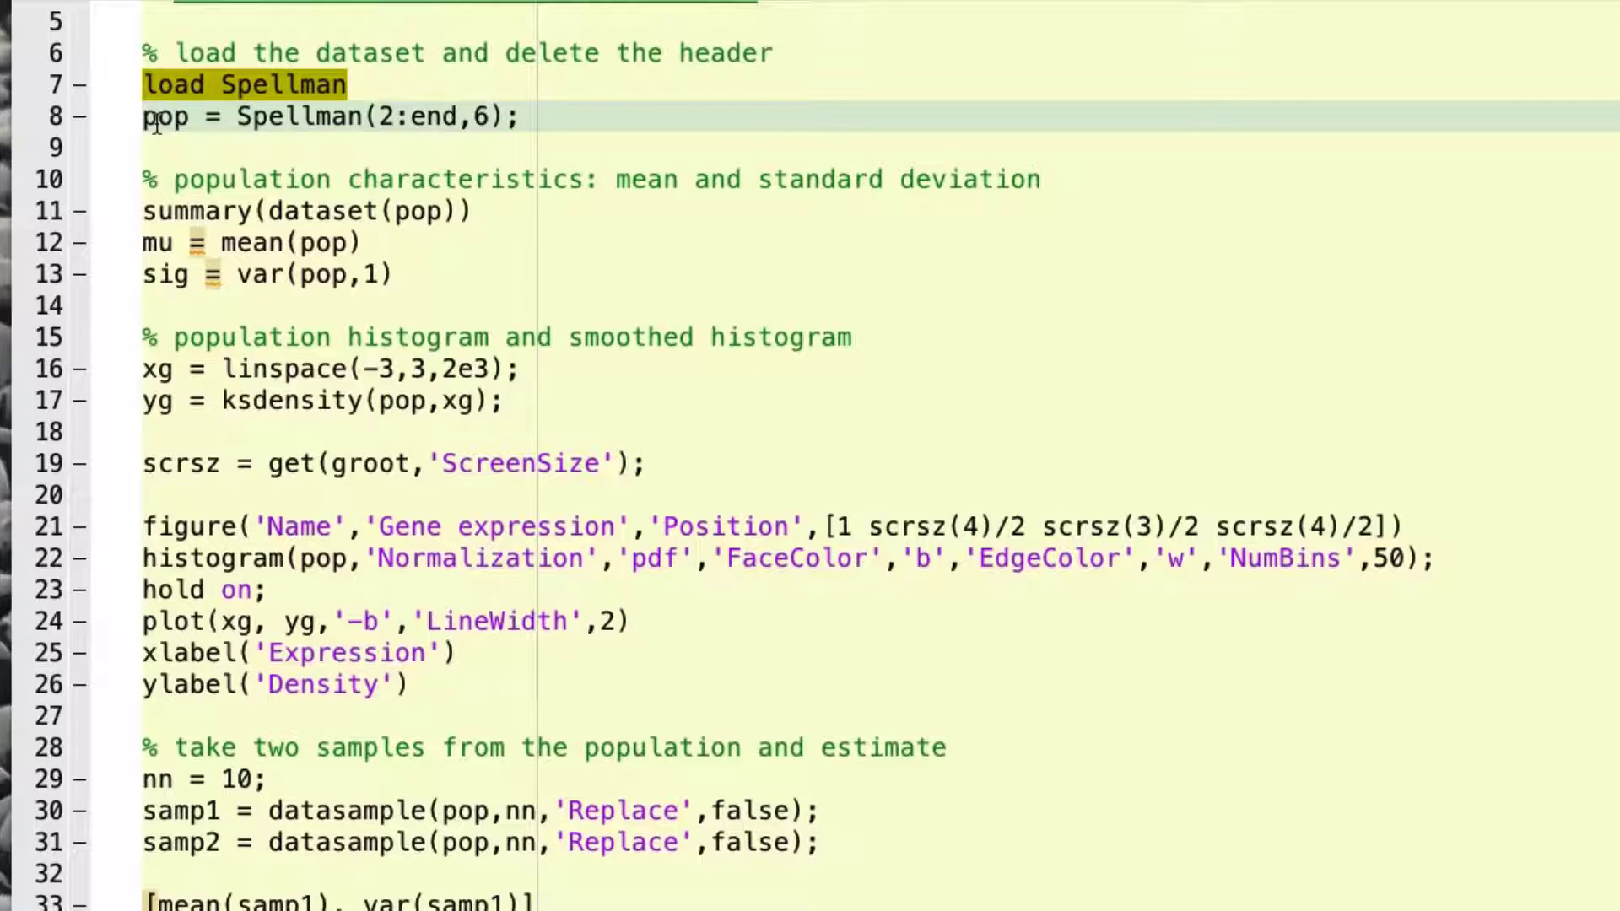
key(shift+Down)
key(Down)
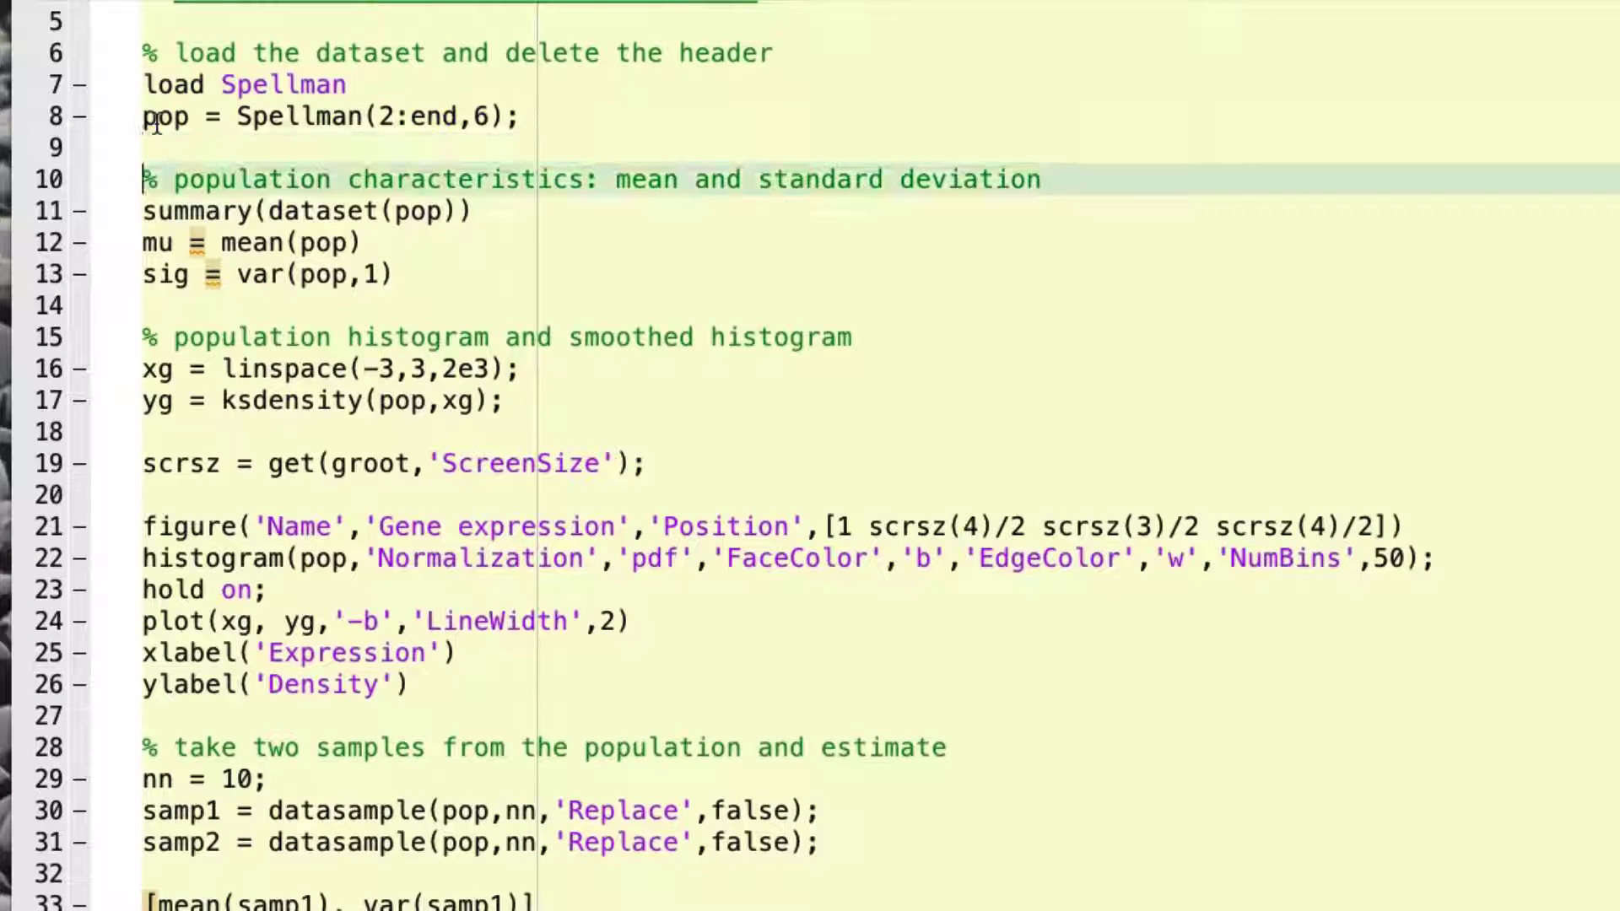
key(Up)
key(Up)
key(shift+Down)
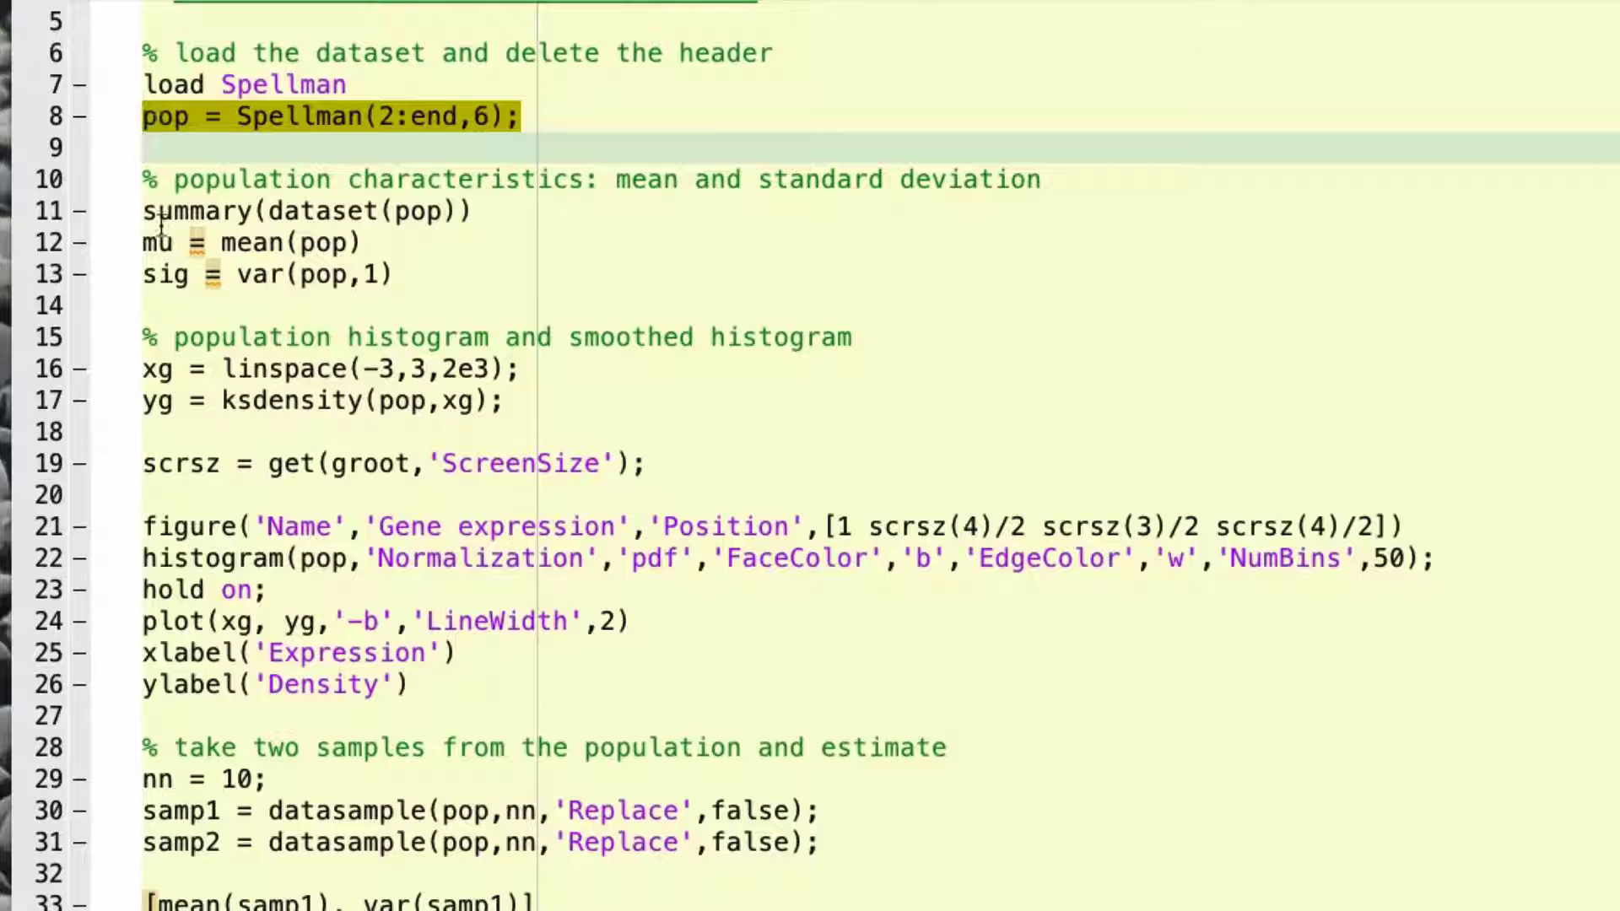
Evaluate the summary lines for pop, giving mean -0.0104 and variance 0.1803.
click(142, 215)
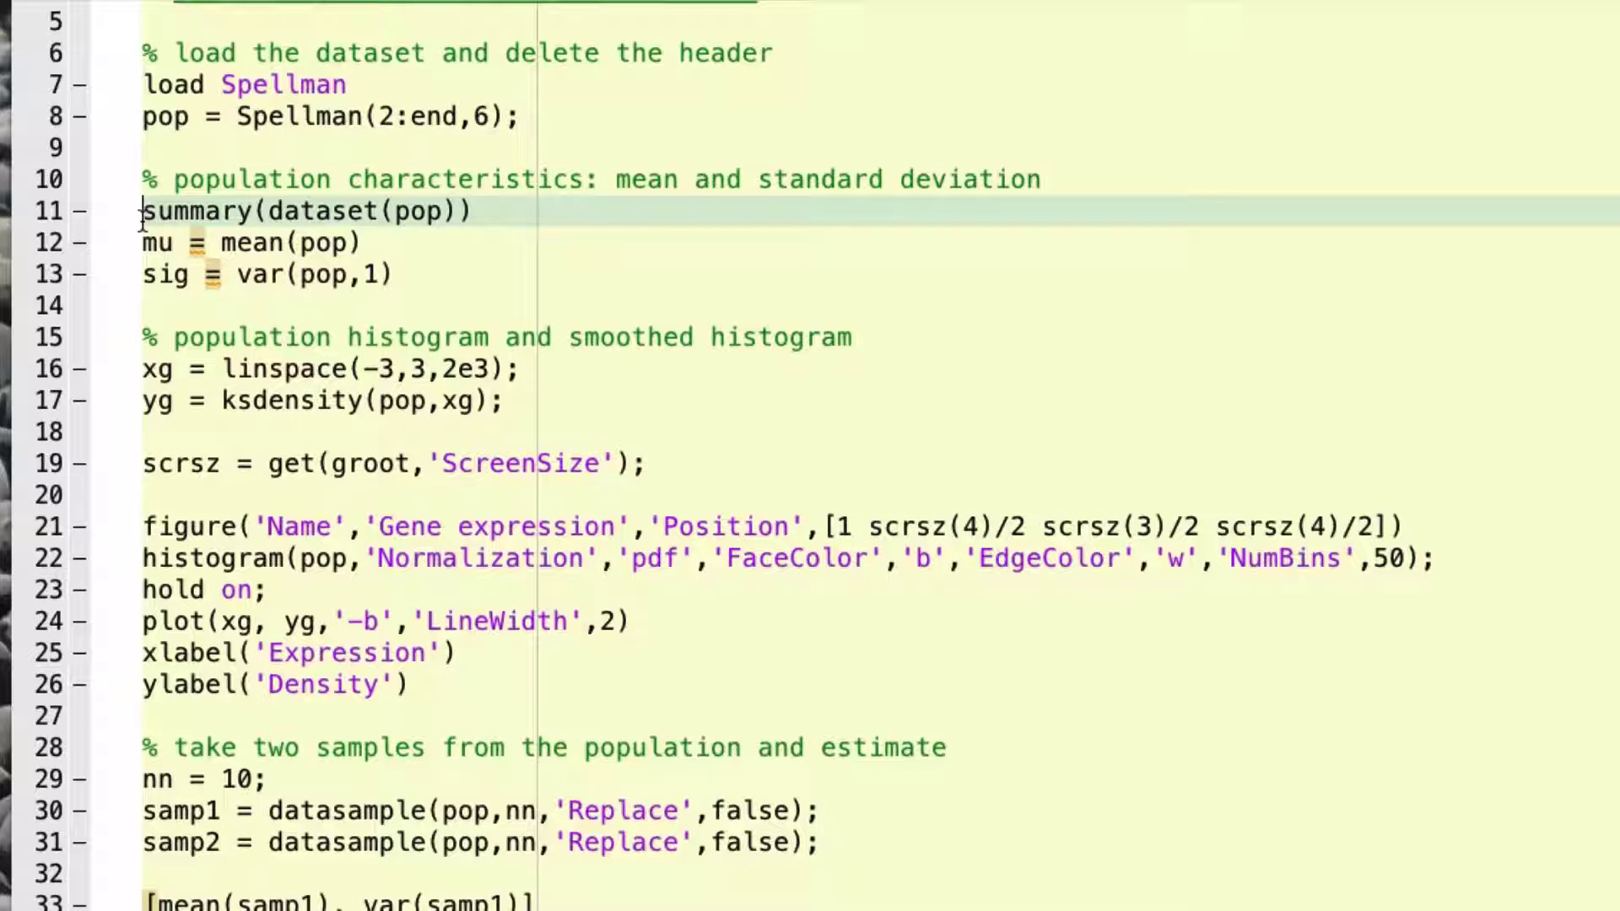
key(shift+Down)
key(shift+Down)
key(shift+Down)
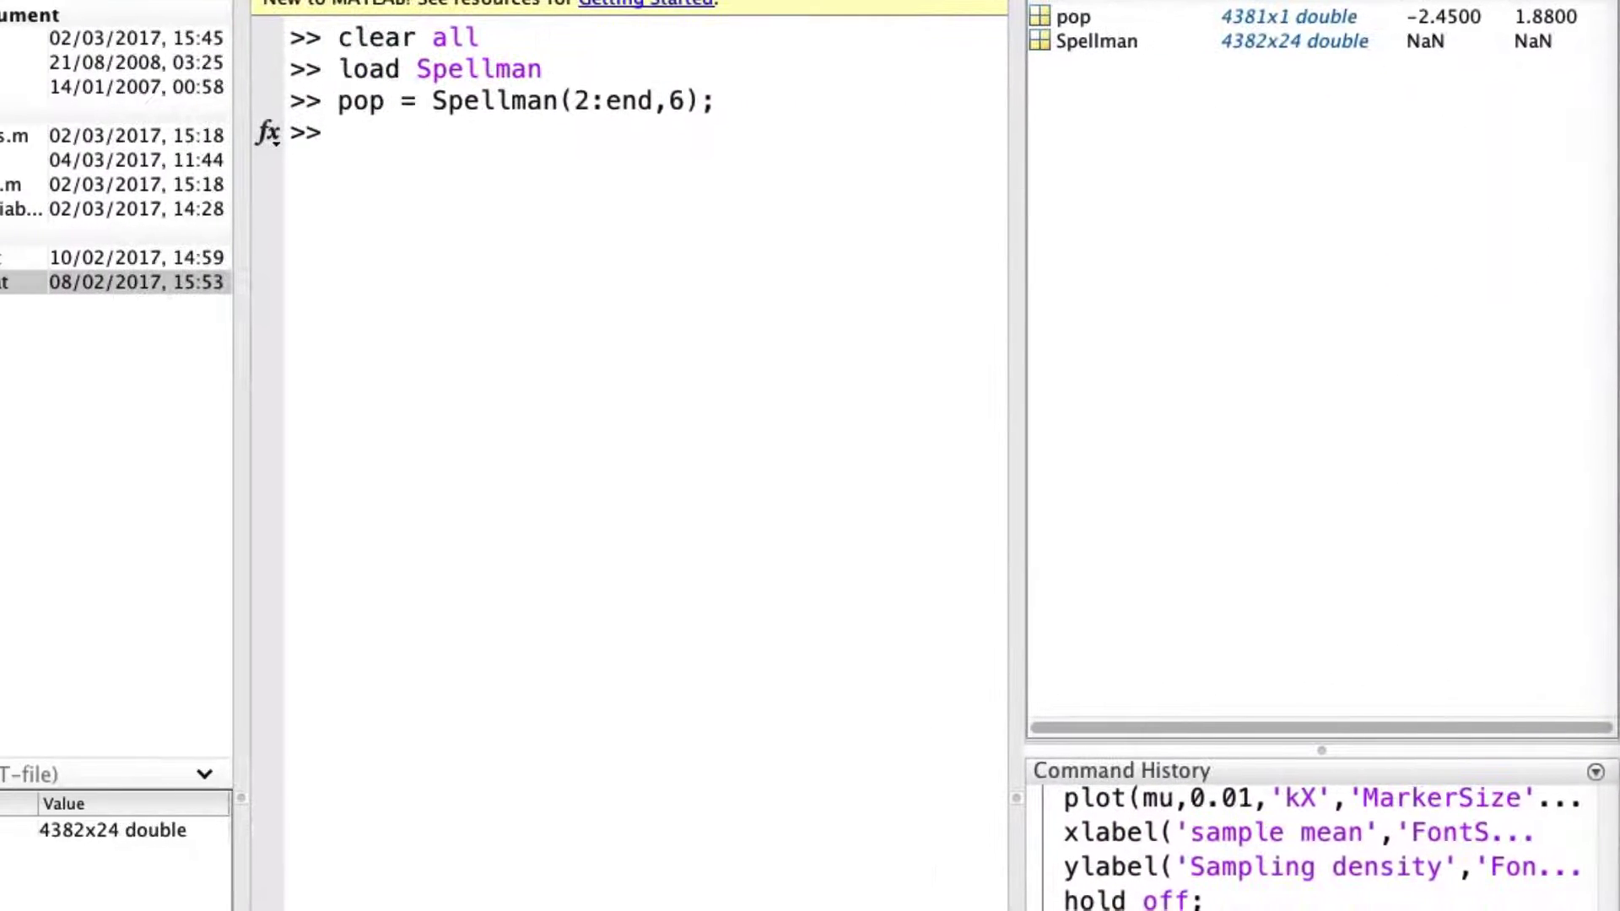
key(F9)
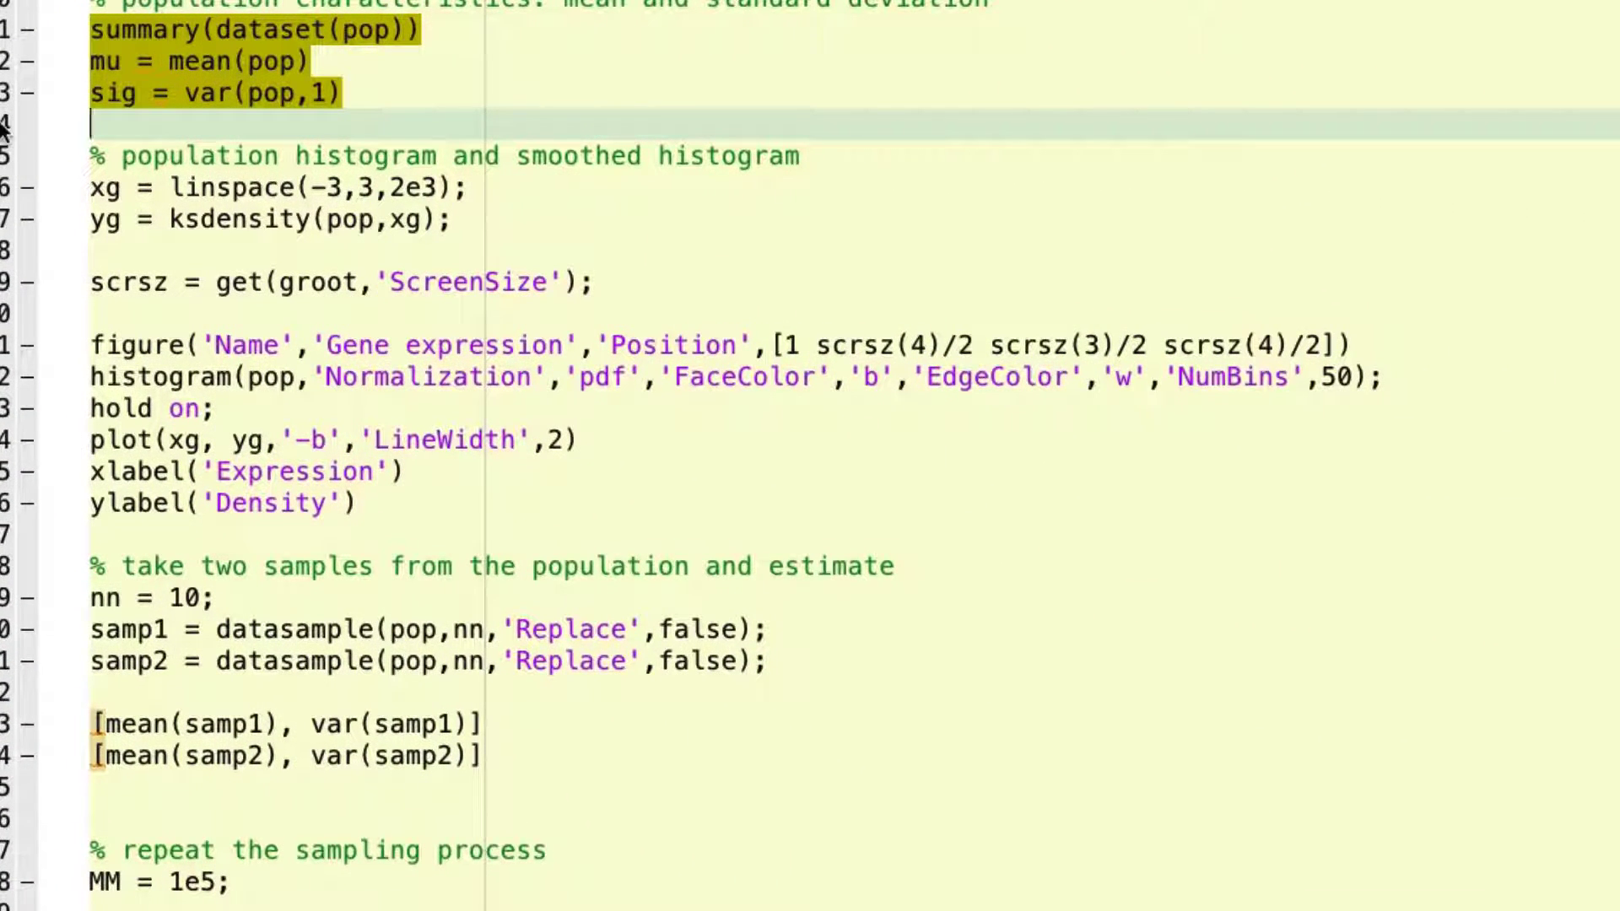
Plot the gene expression histogram with its density curve, then close that figure.
click(91, 190)
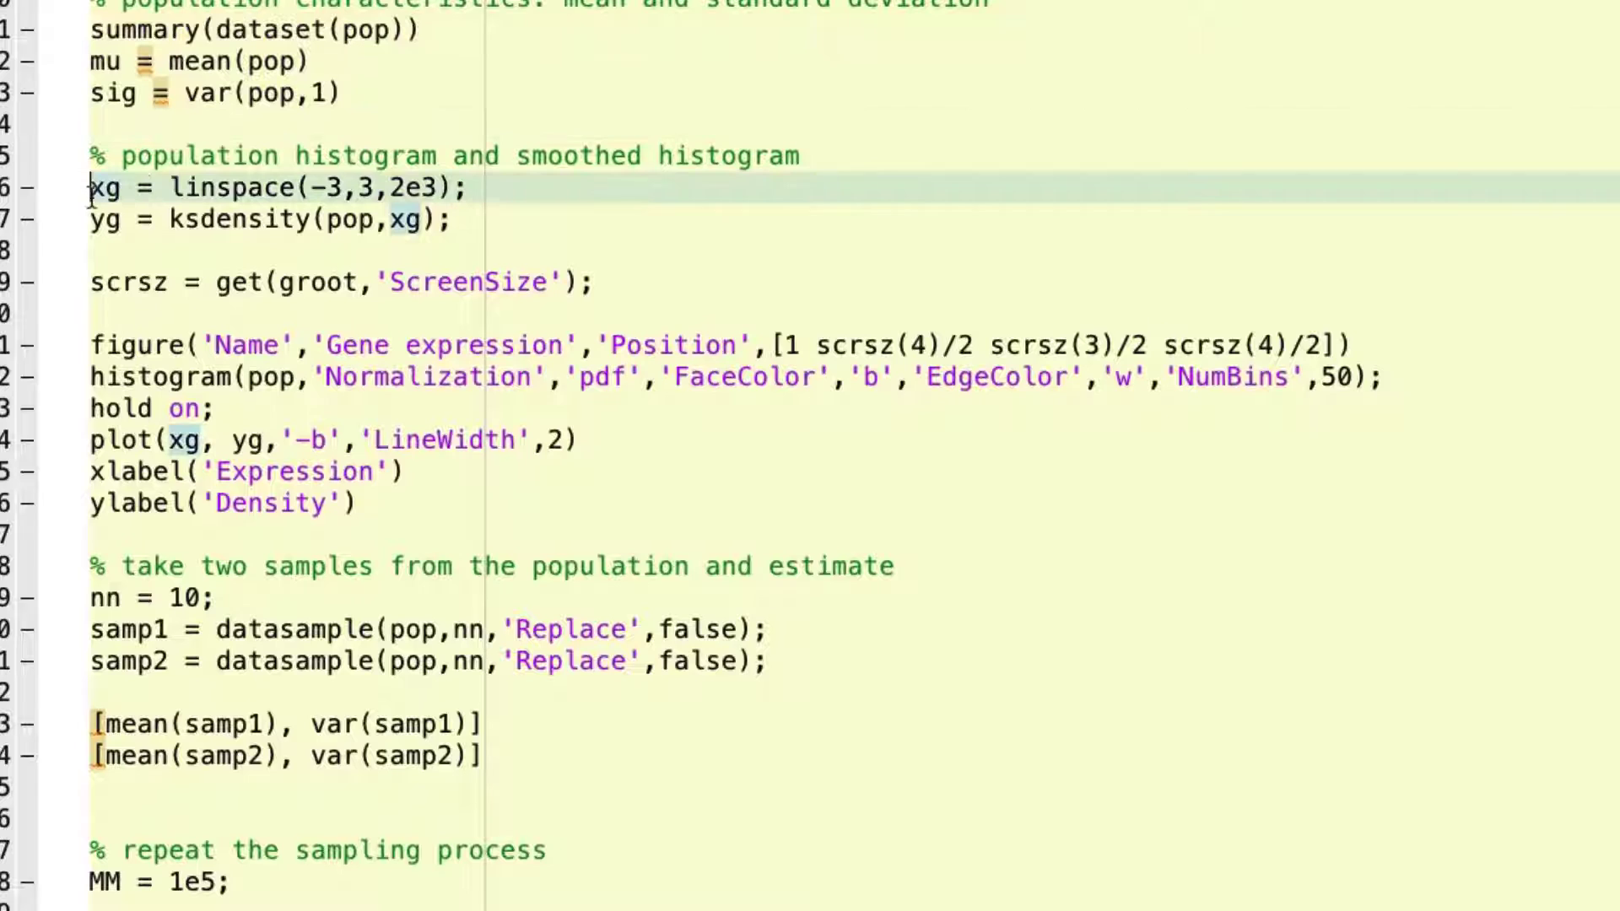
key(shift+Down)
key(shift+Down)
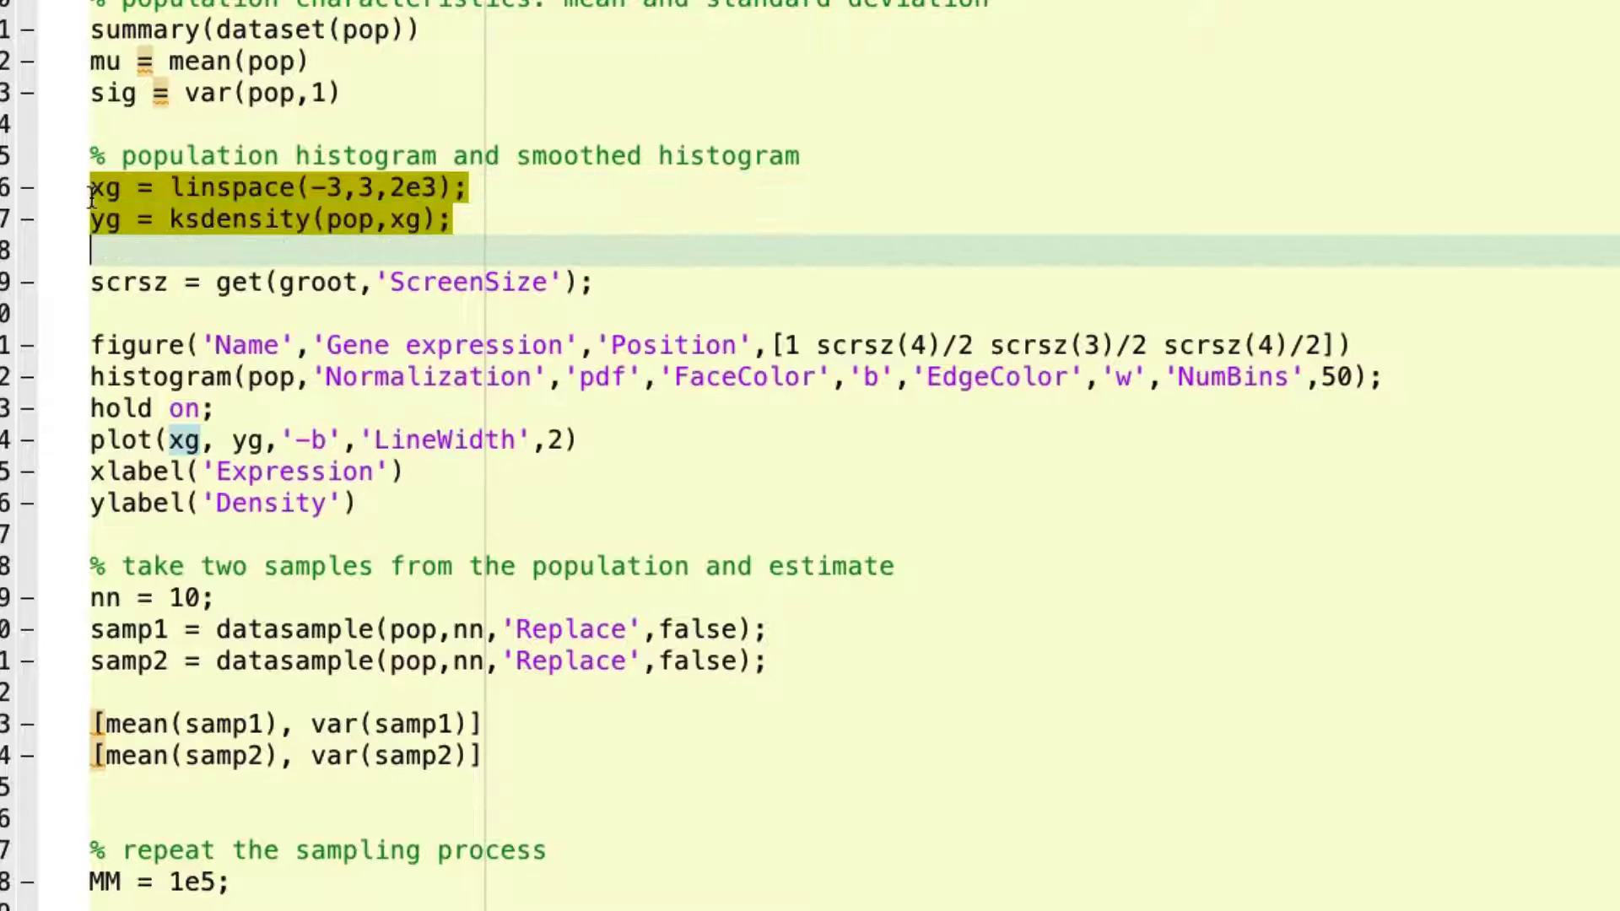
key(shift+Down)
key(shift+Down)
key(shift+Down)
key(shift+Down)
key(shift+Down)
key(shift+Down)
key(shift+Down)
key(shift+Down)
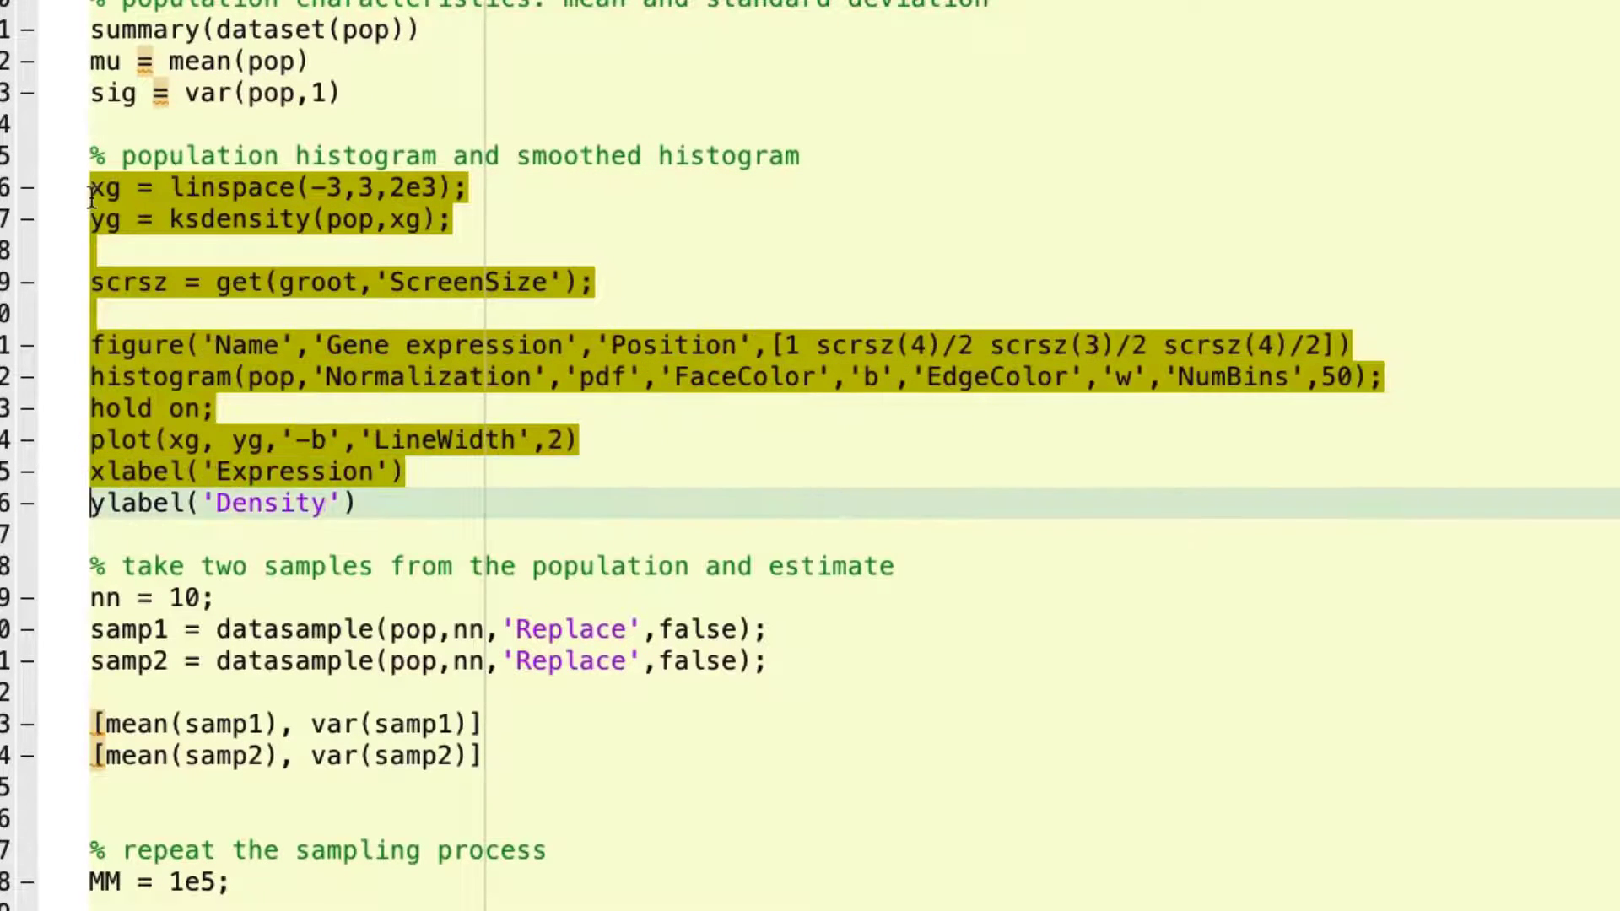
key(shift+Down)
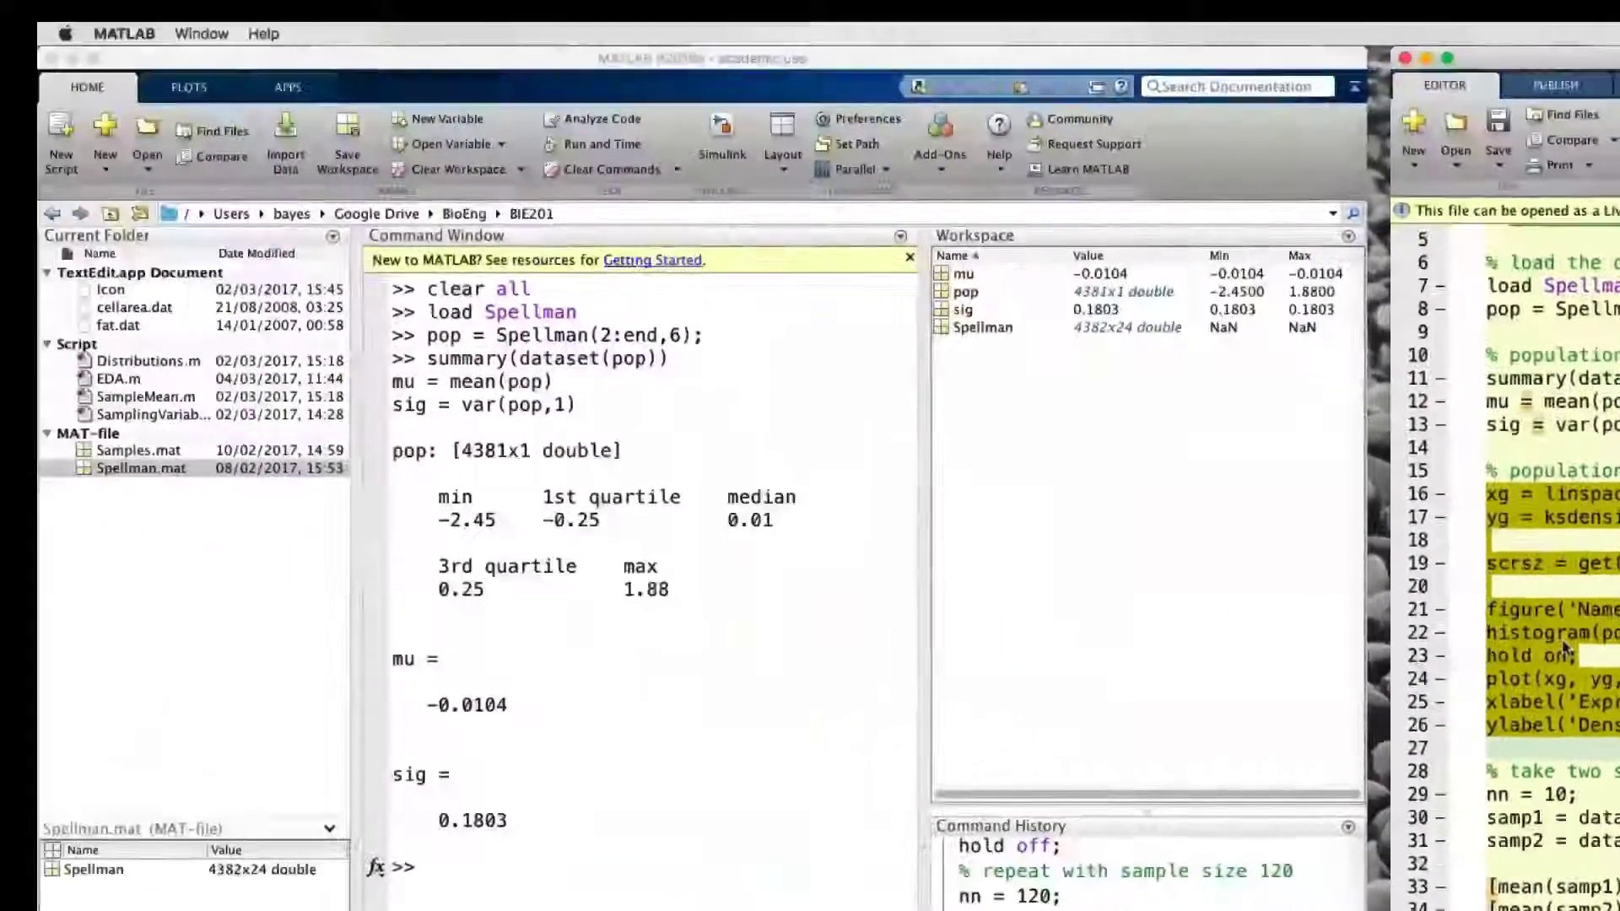
key(shift+F7)
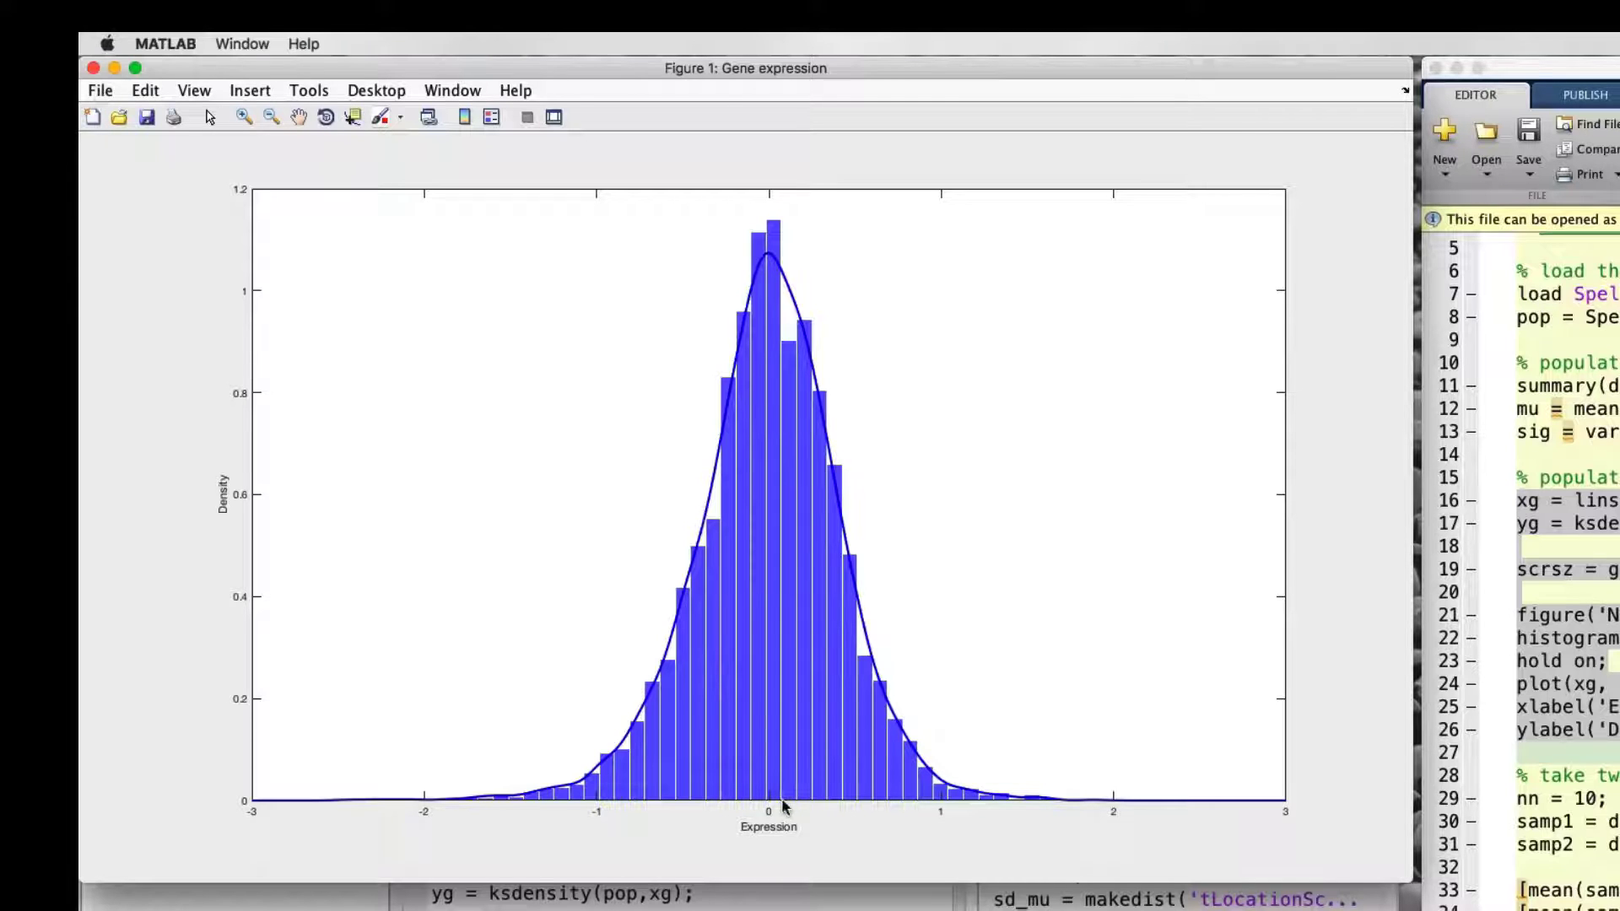
click(91, 69)
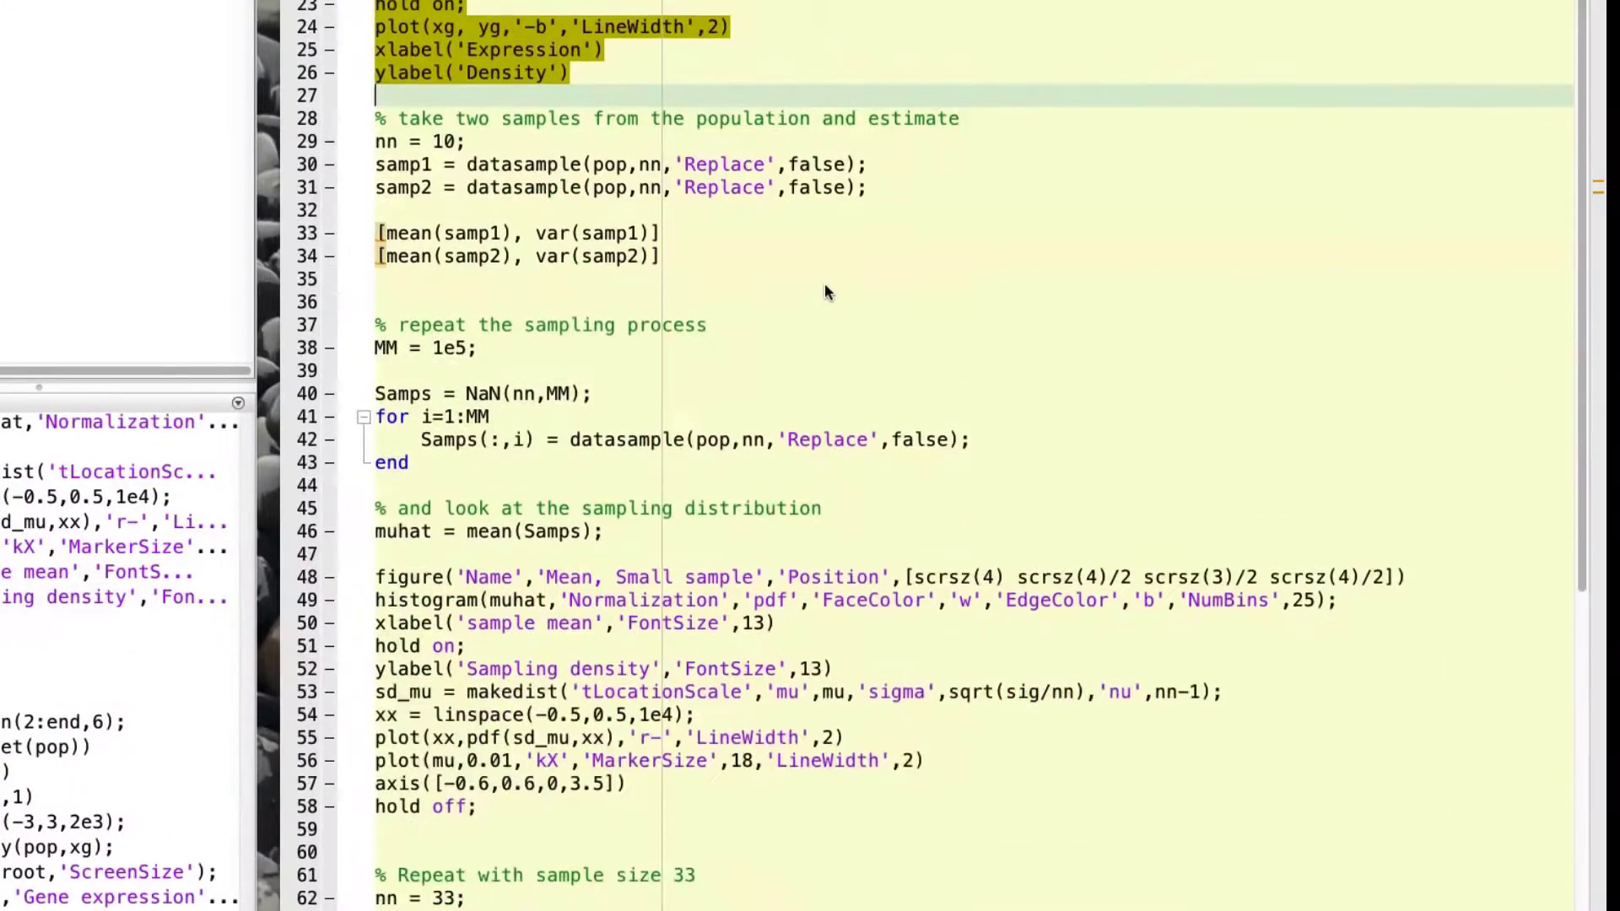
scroll(824, 293, down, 1)
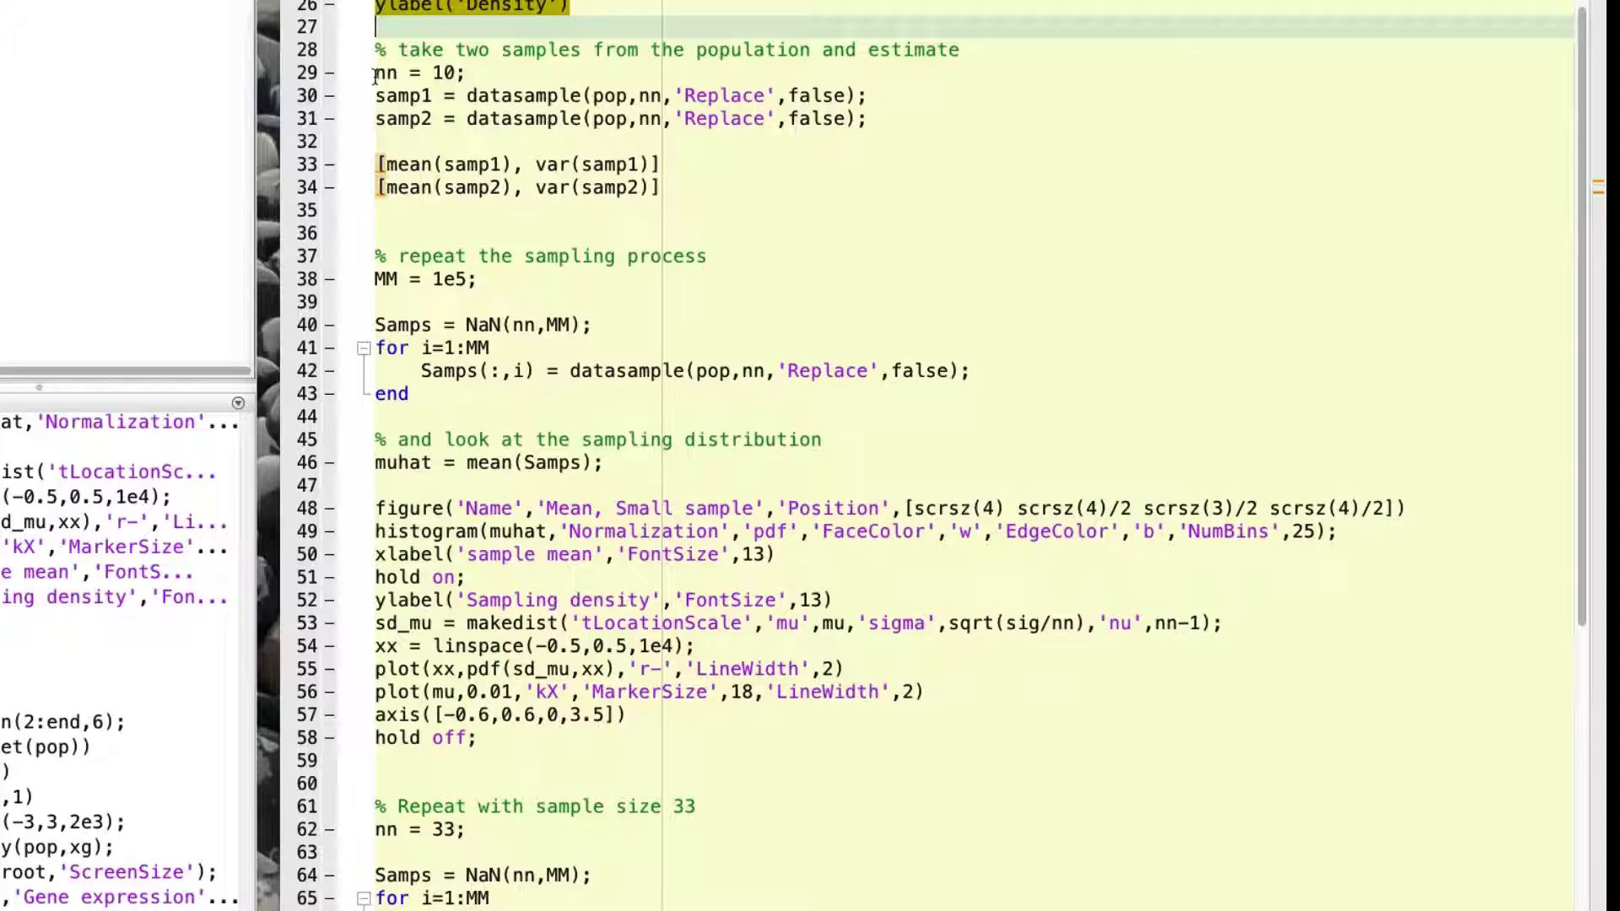
Evaluate lines 29–34 to draw two size-10 samples and print their means and variances.
click(375, 73)
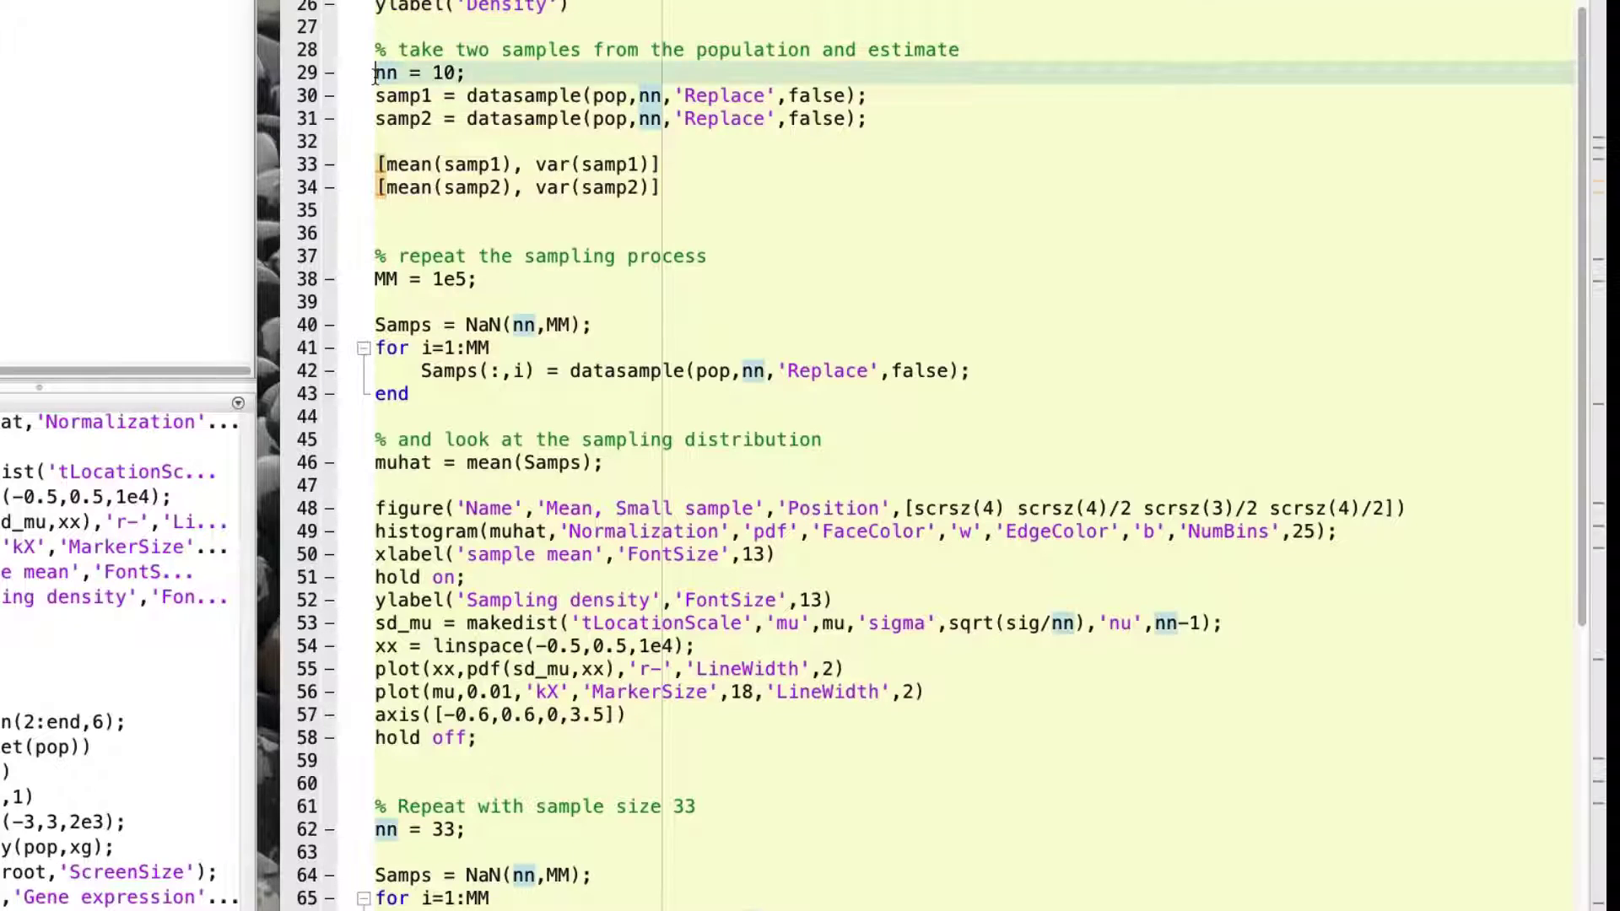
shift+click(426, 206)
key(F9)
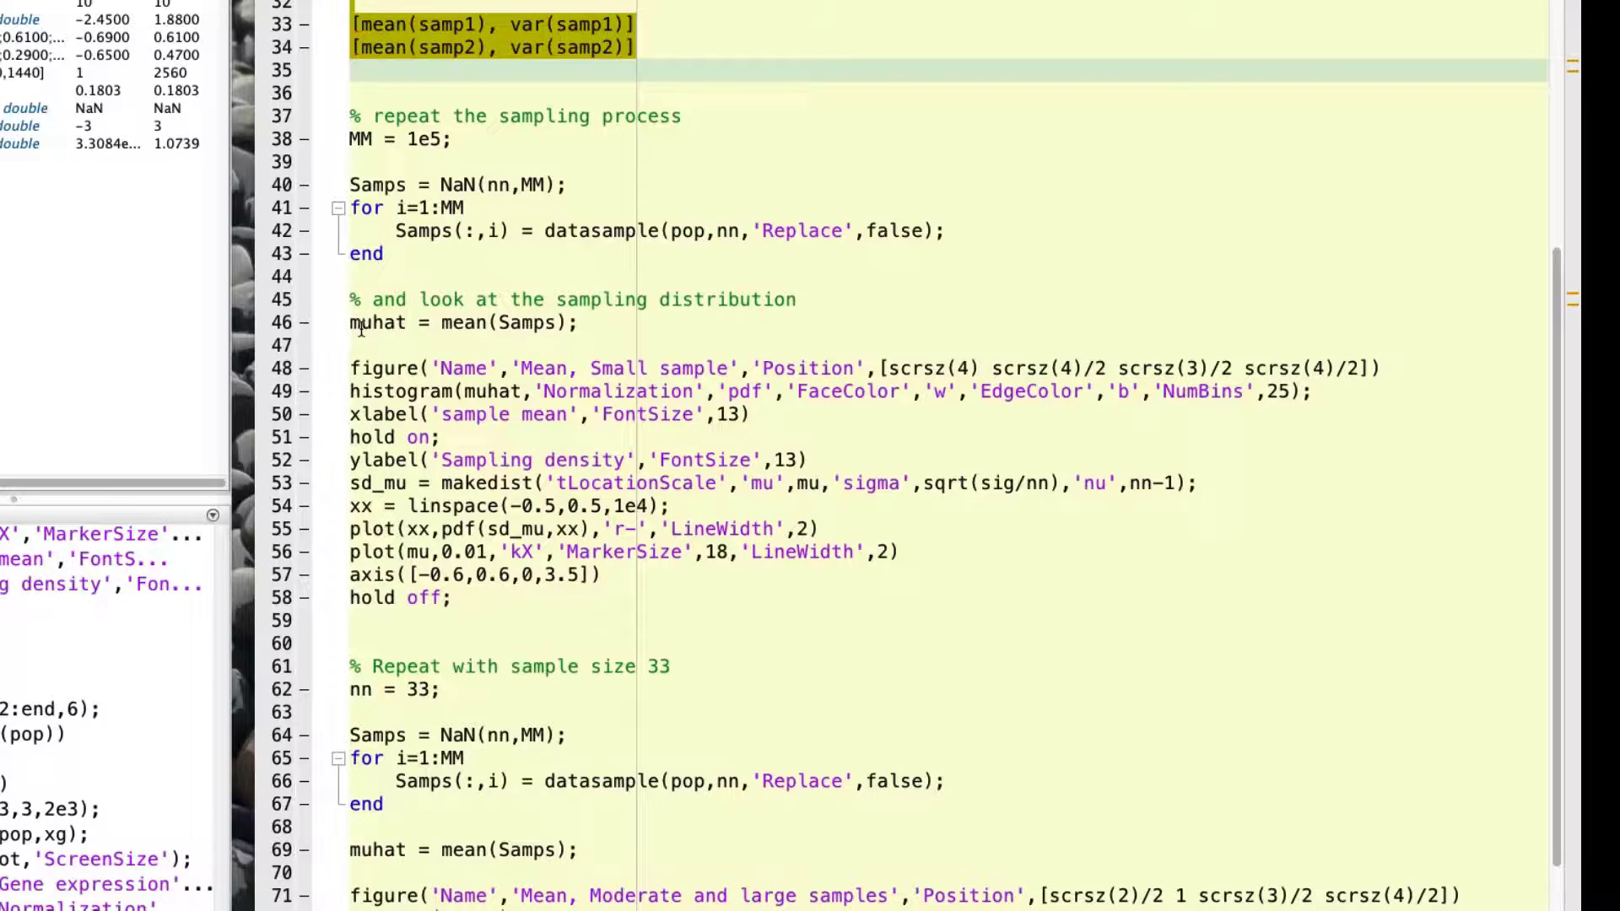
Evaluate lines 38–46 to draw 100,000 size-10 samples and compute each sample's mean.
shift+click(361, 329)
key(F9)
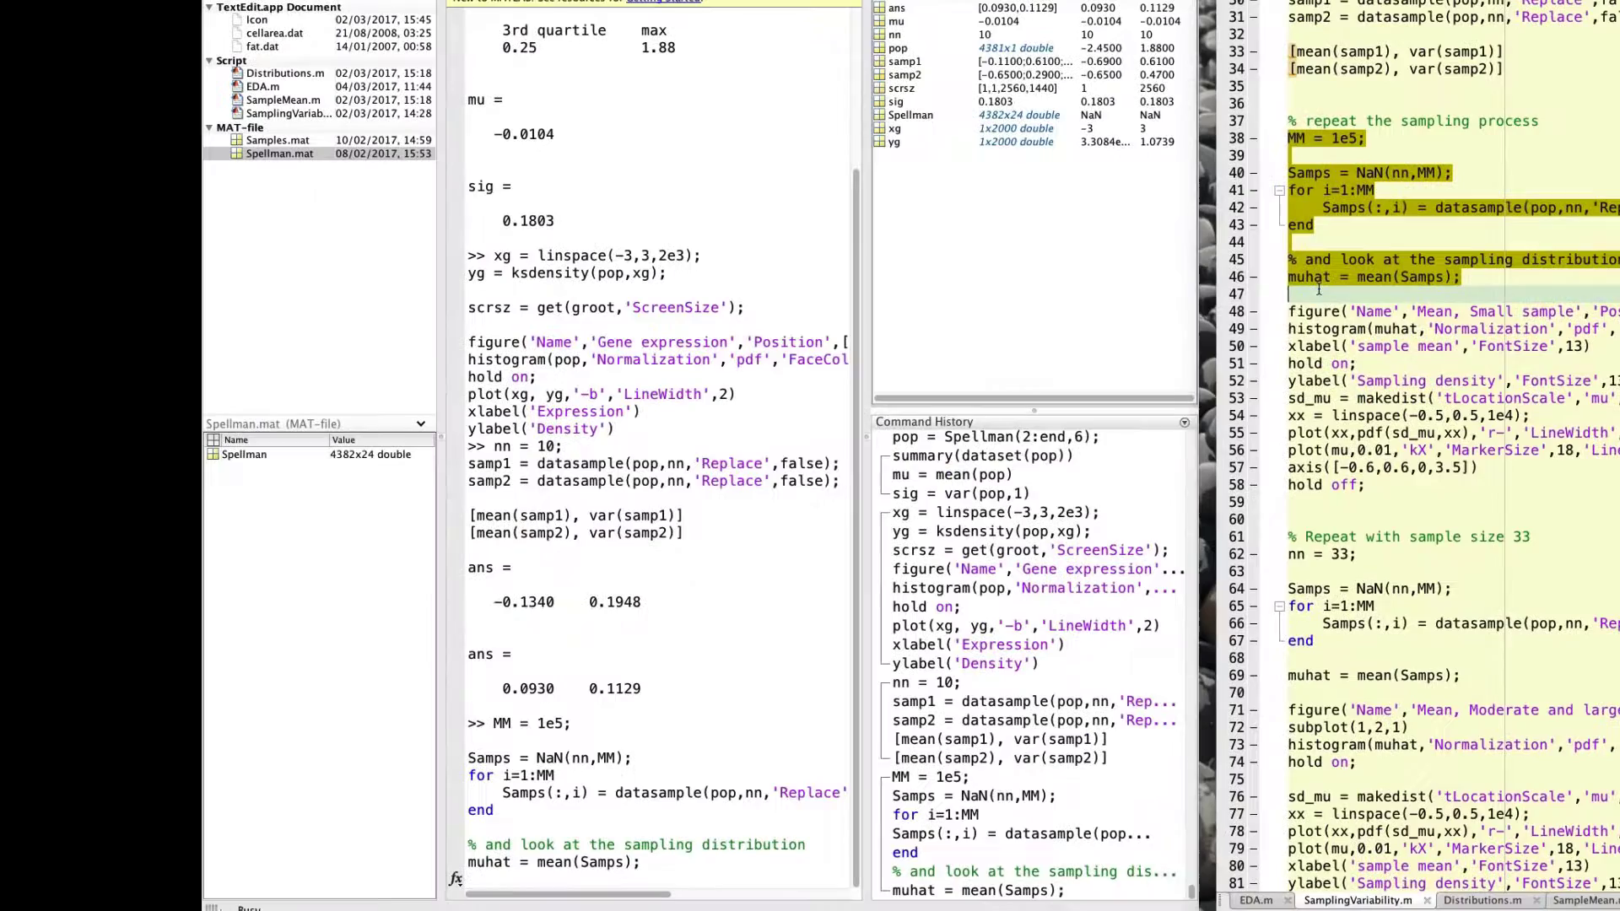
scroll(1317, 288, down, 3)
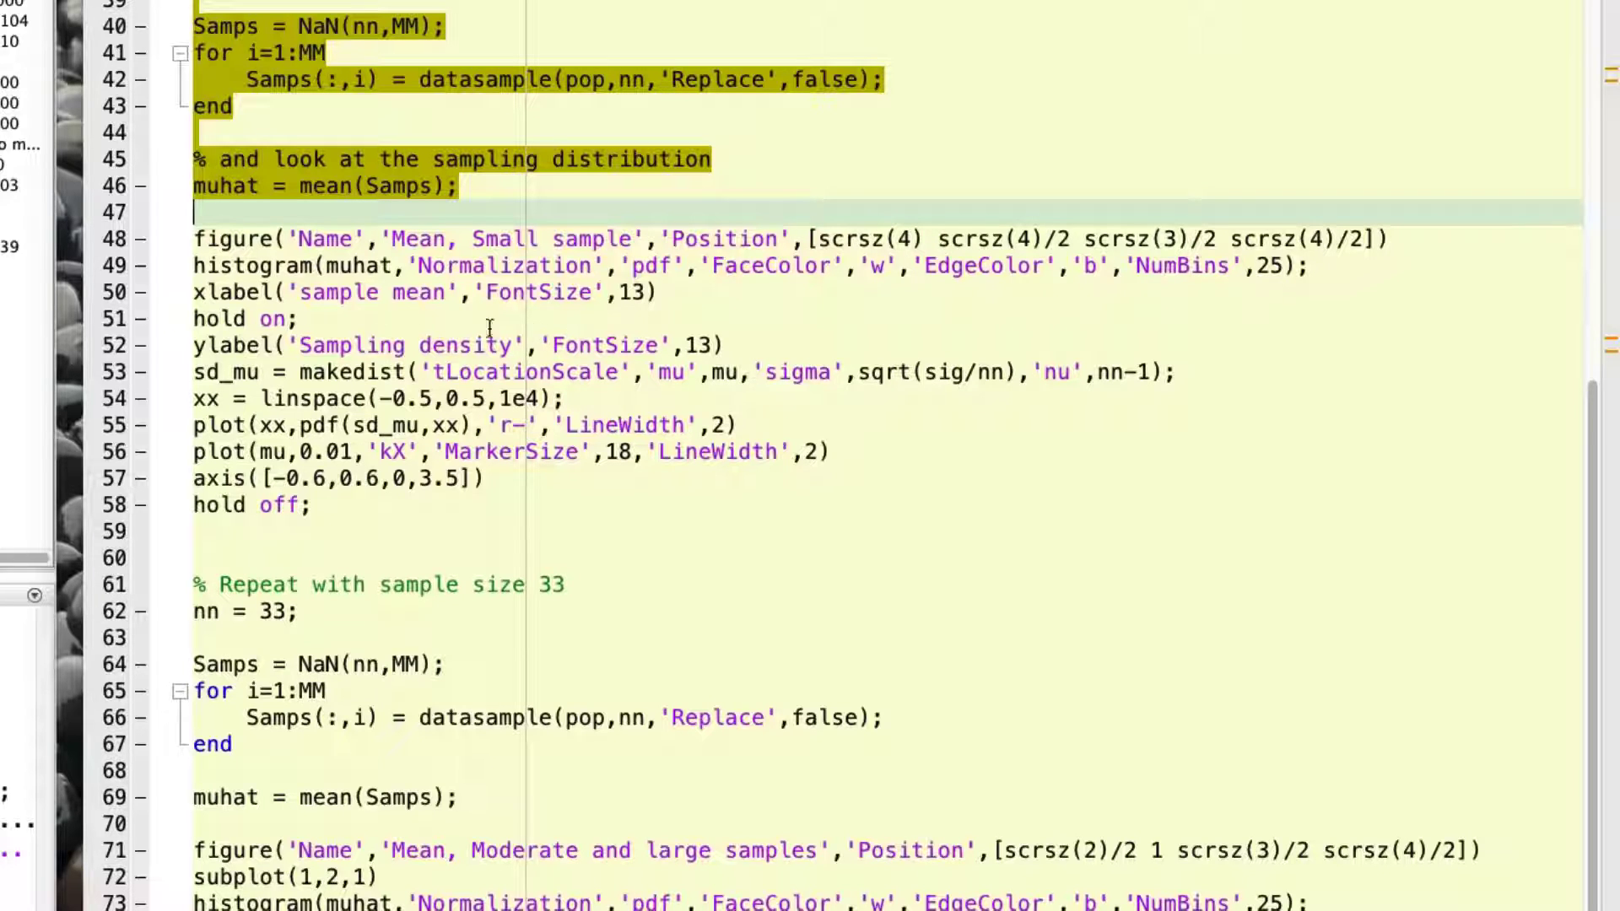
Plot the size-10 sample-mean histogram with its red t density curve, then return to the script.
click(192, 240)
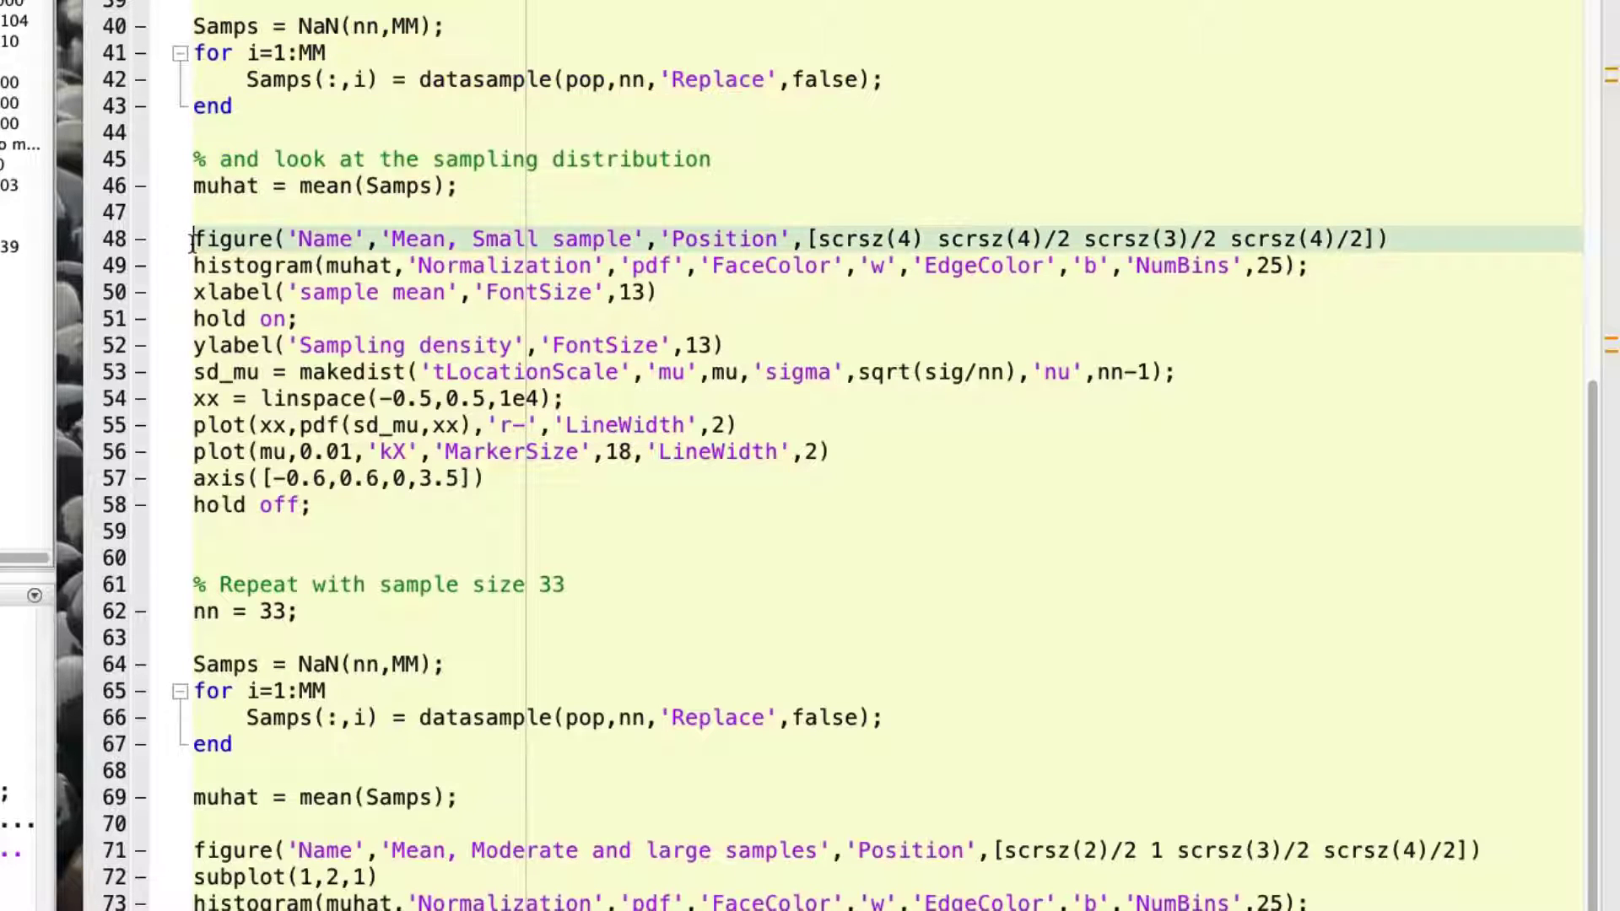
shift+click(235, 512)
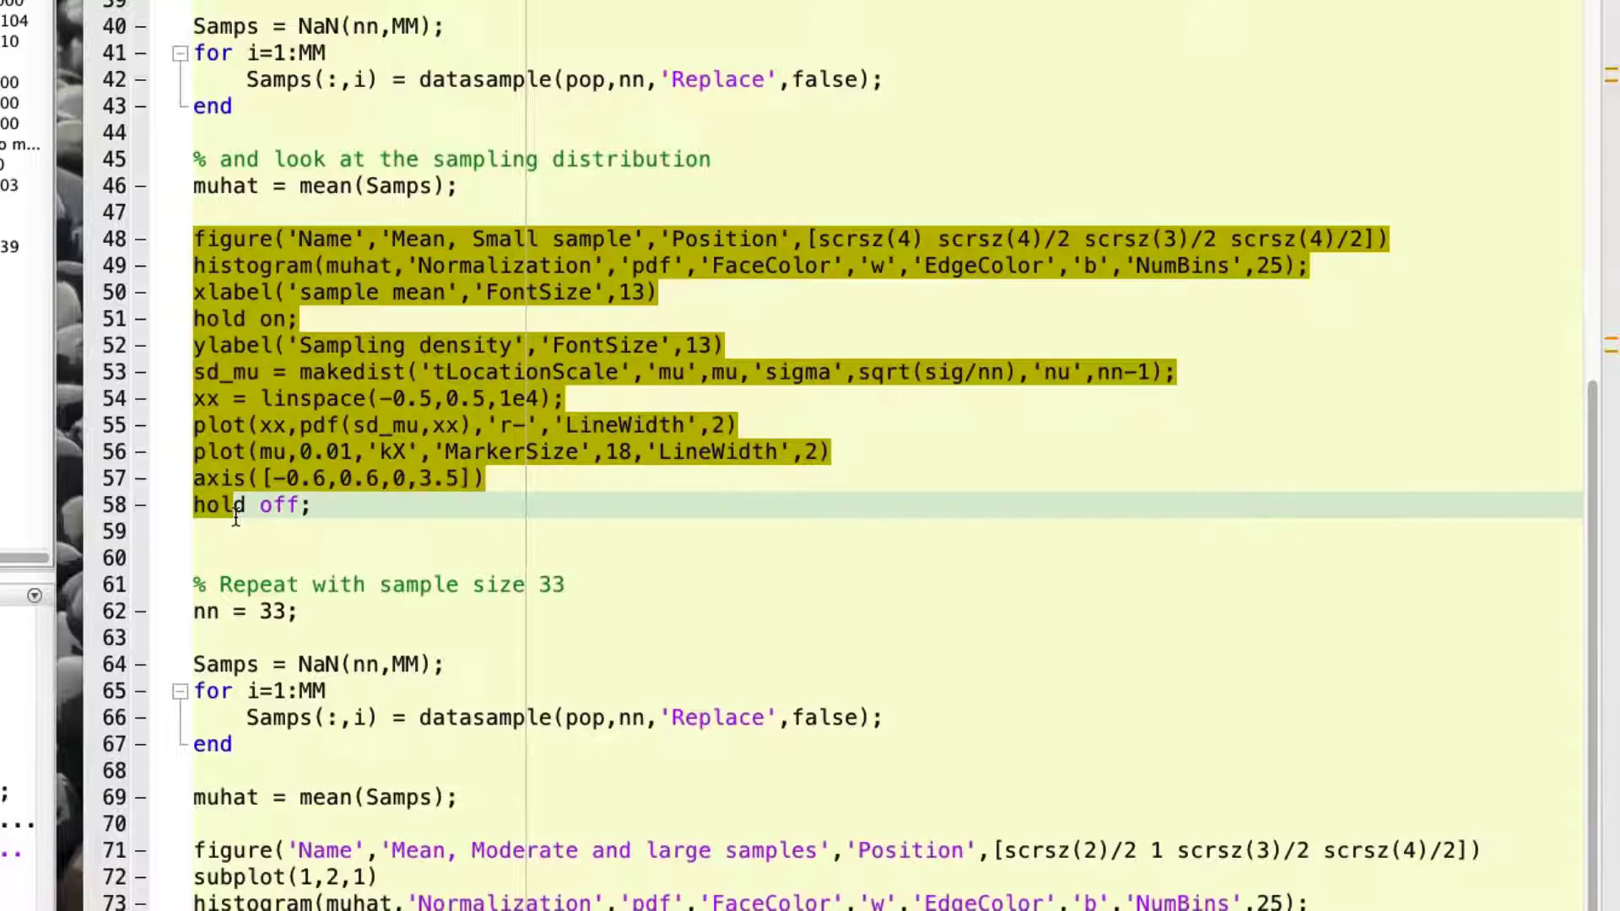
shift+click(238, 542)
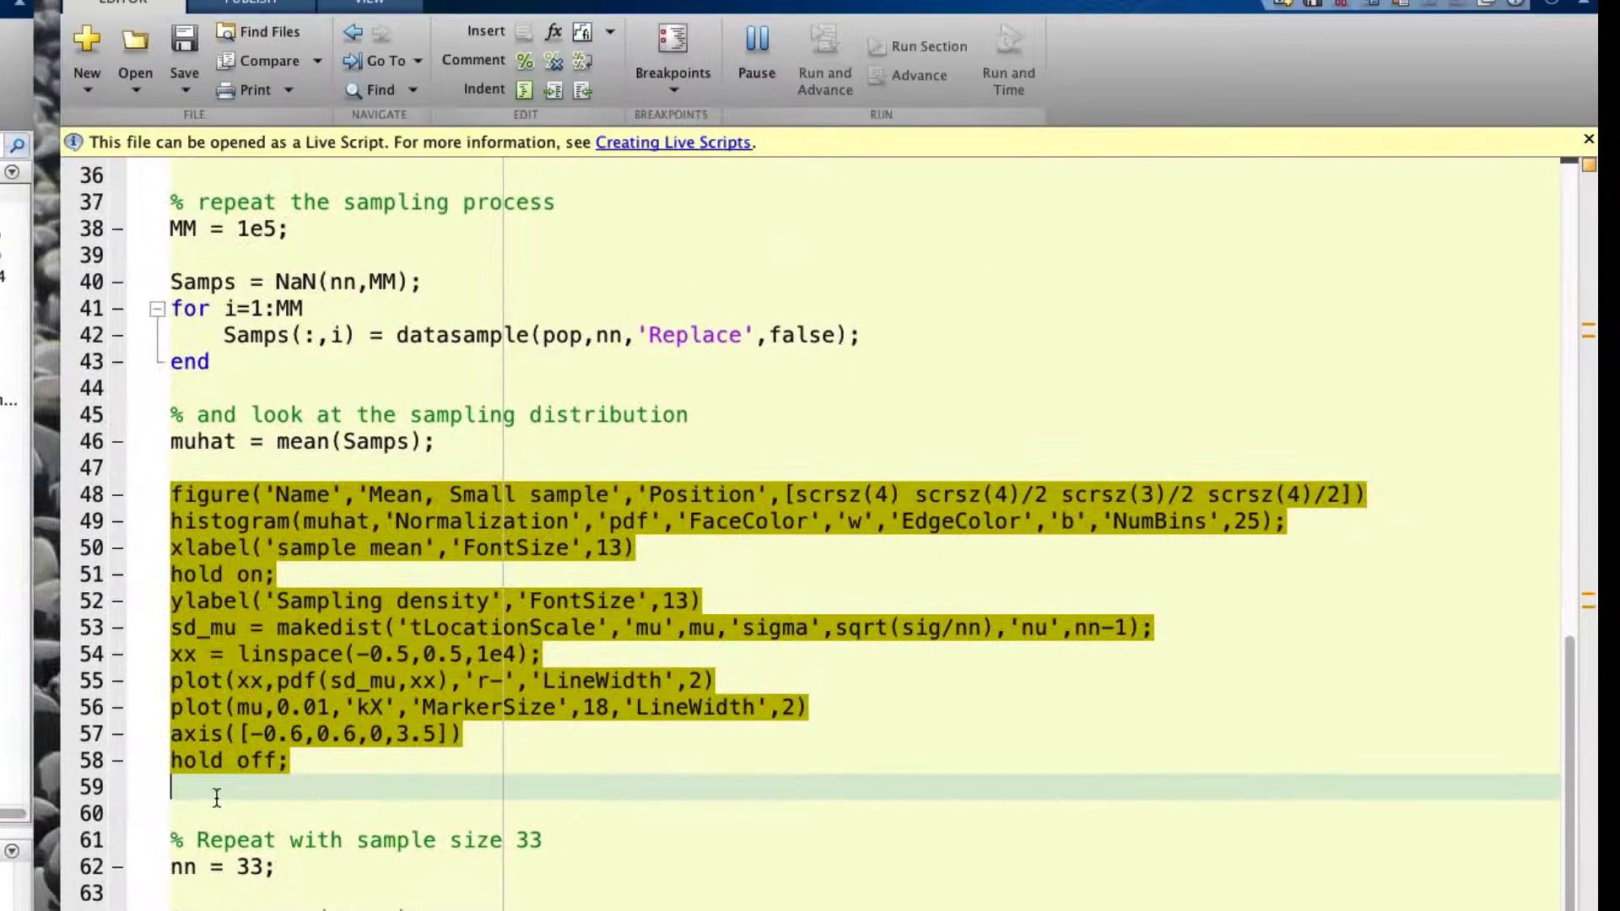
key(F9)
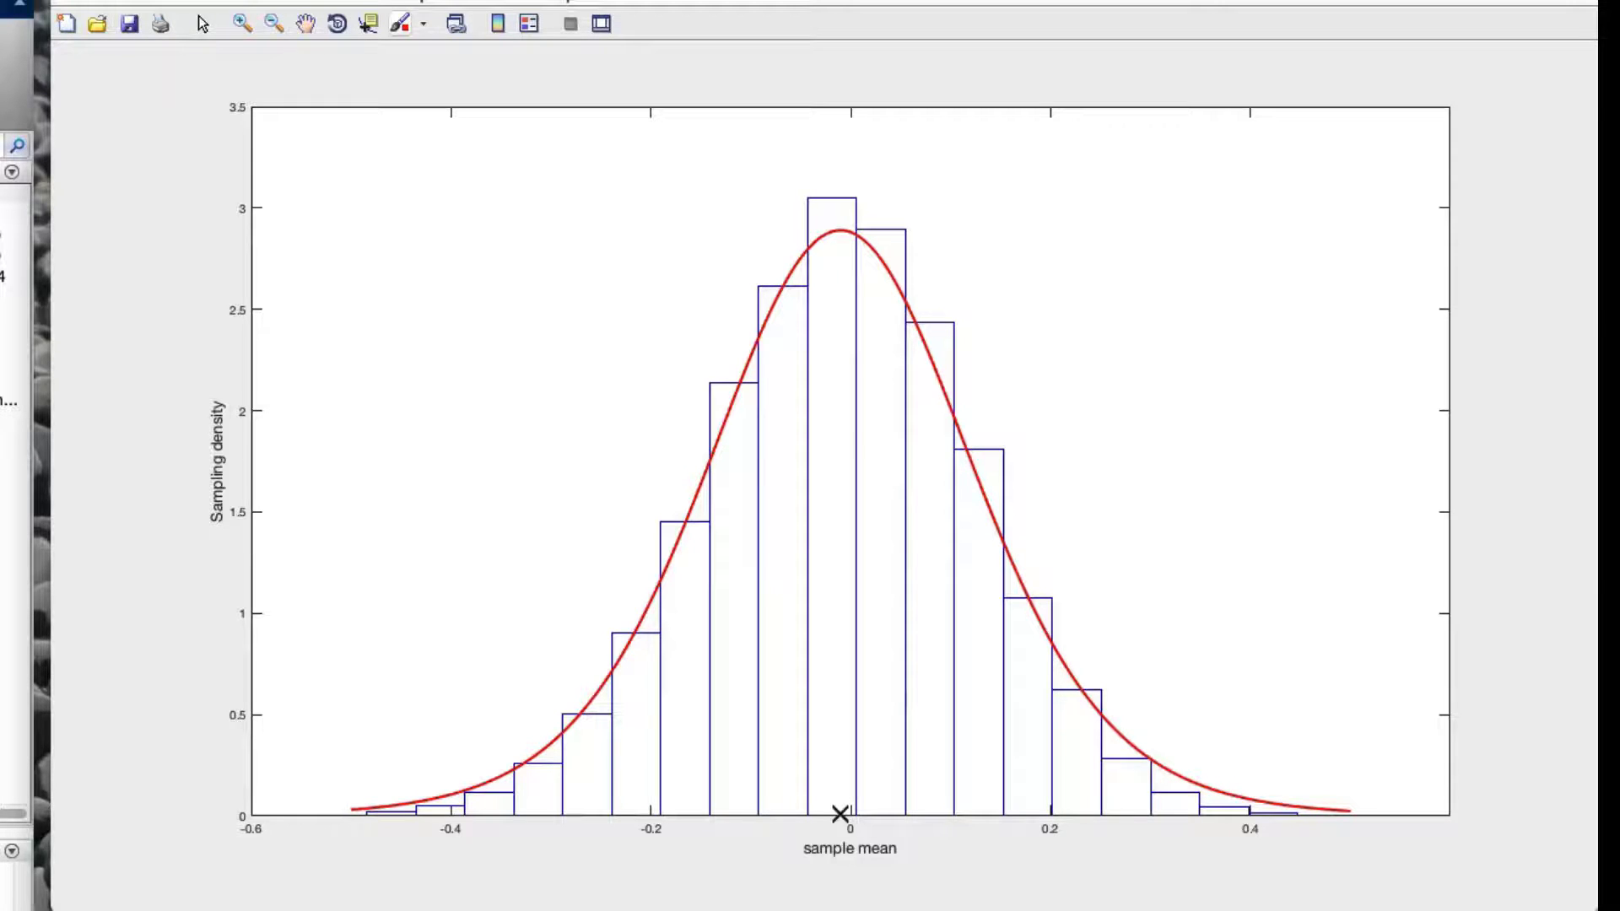
text(Samps = NaN(nn,MM); for i=1:MM     Samps(:,i) = datasample(pop,nn,'Replace',false); end)
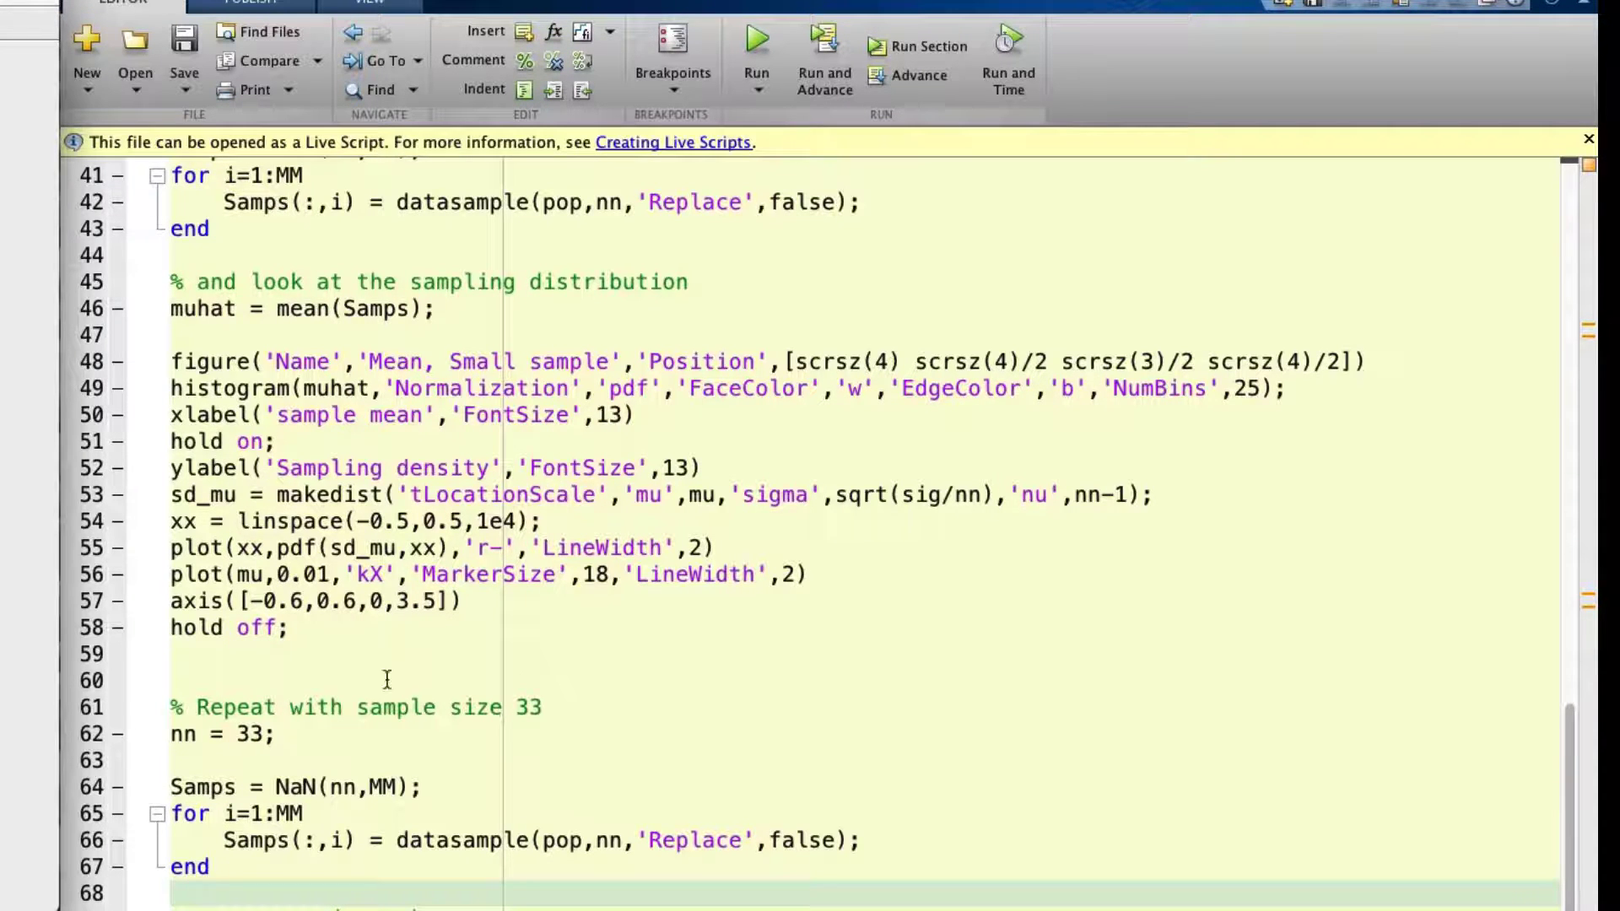
scroll(521, 685, down, 1)
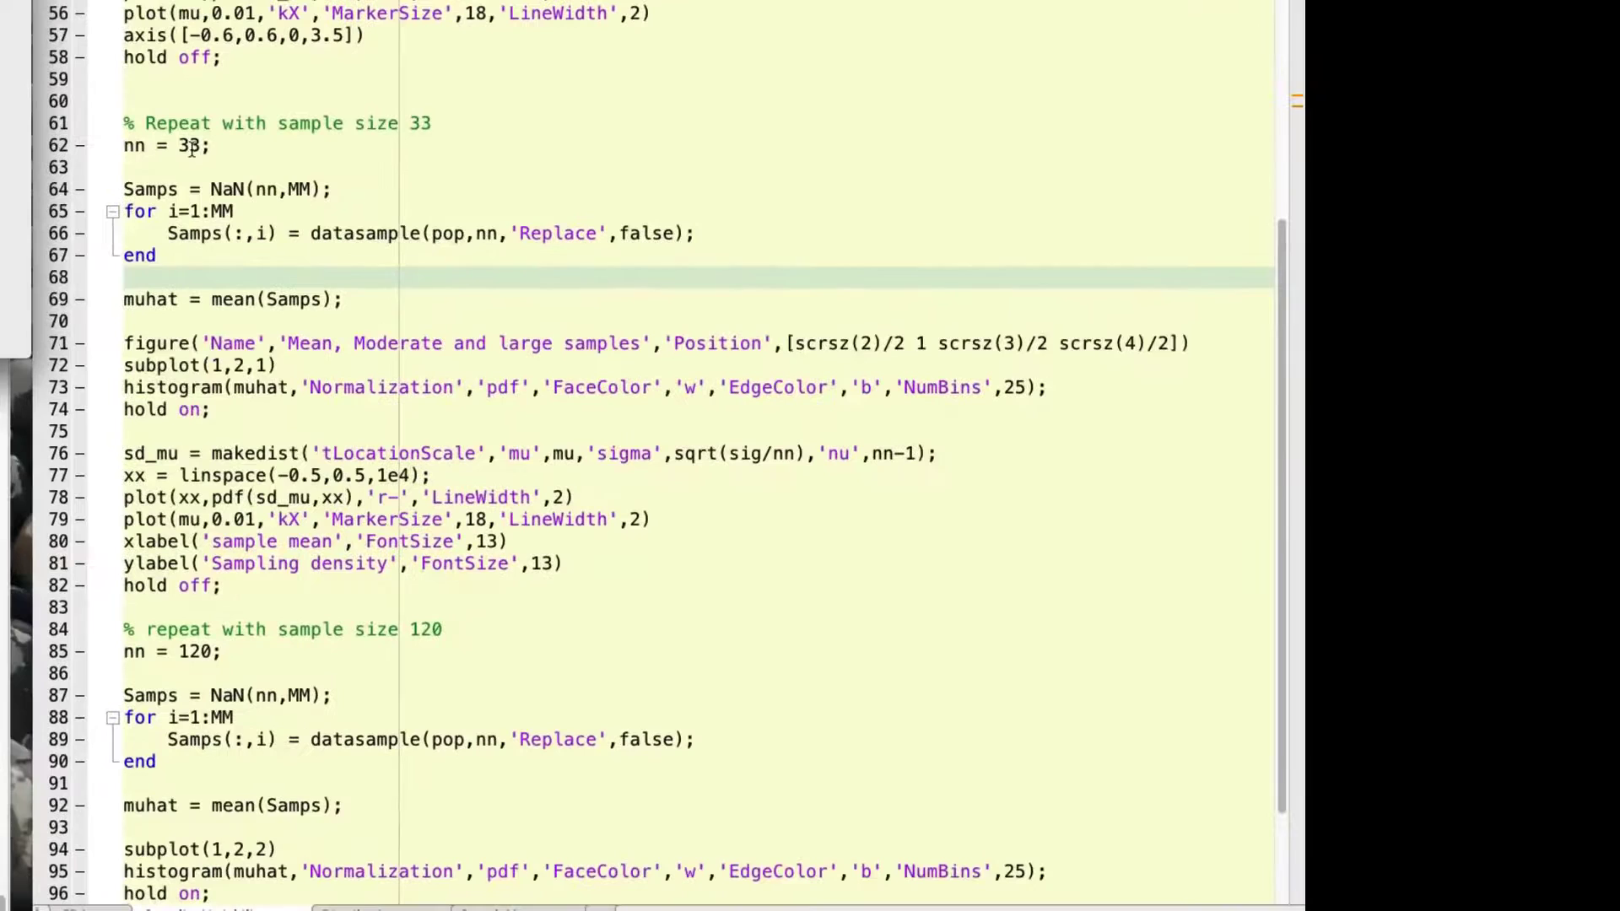
Evaluate lines 62–104 to build Figure 3 with size-33 and size-120 subplots.
key(ctrl+a)
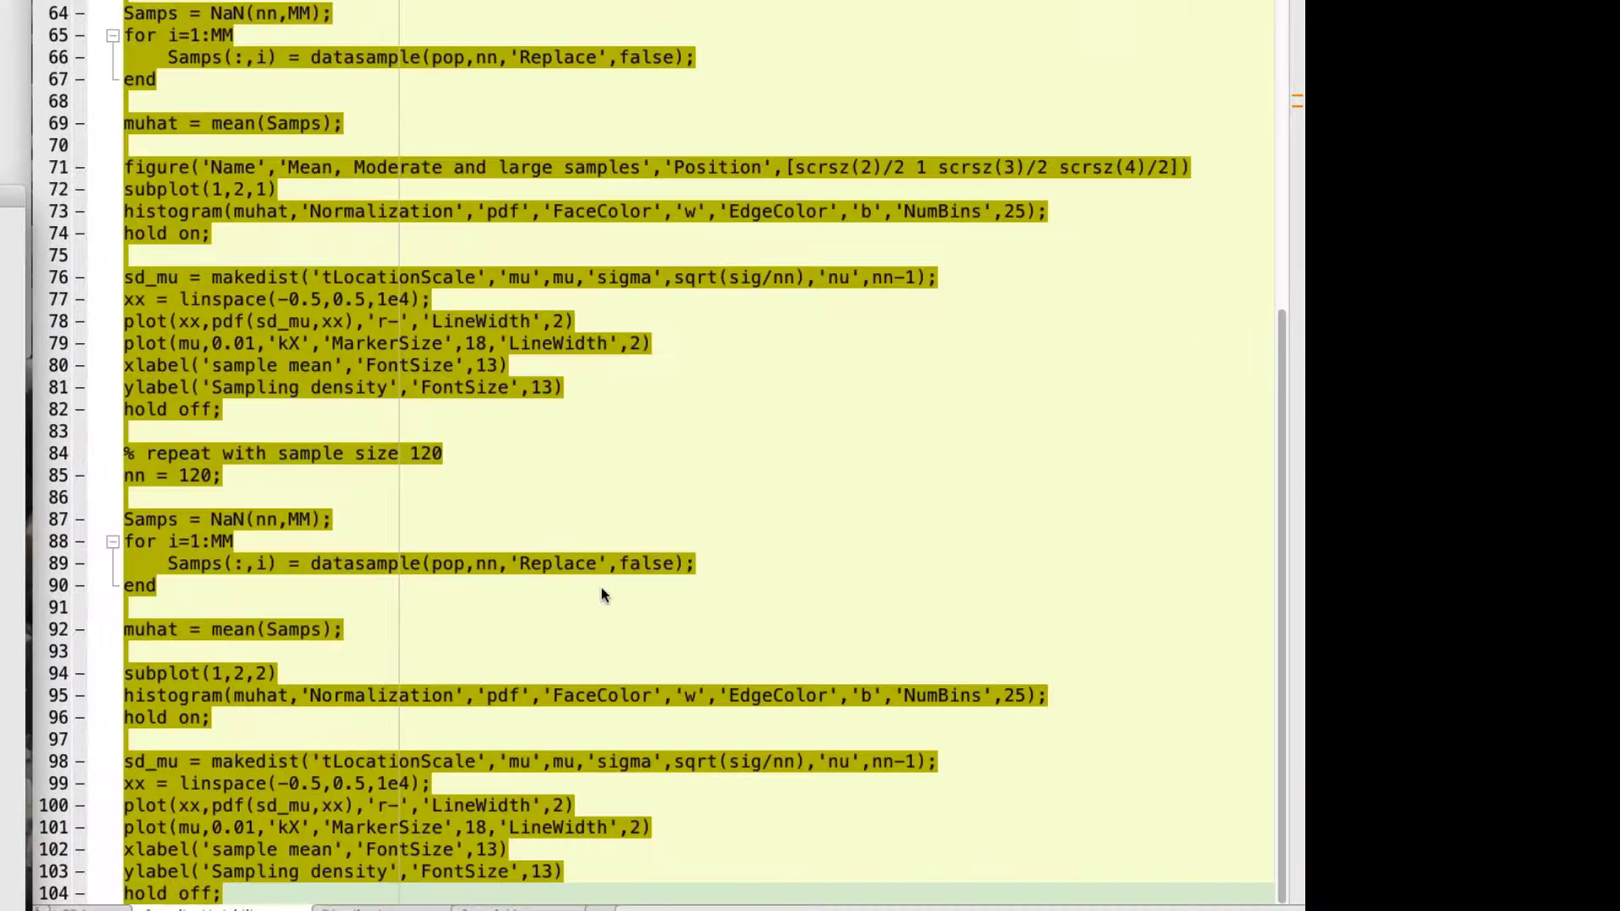
key(F9)
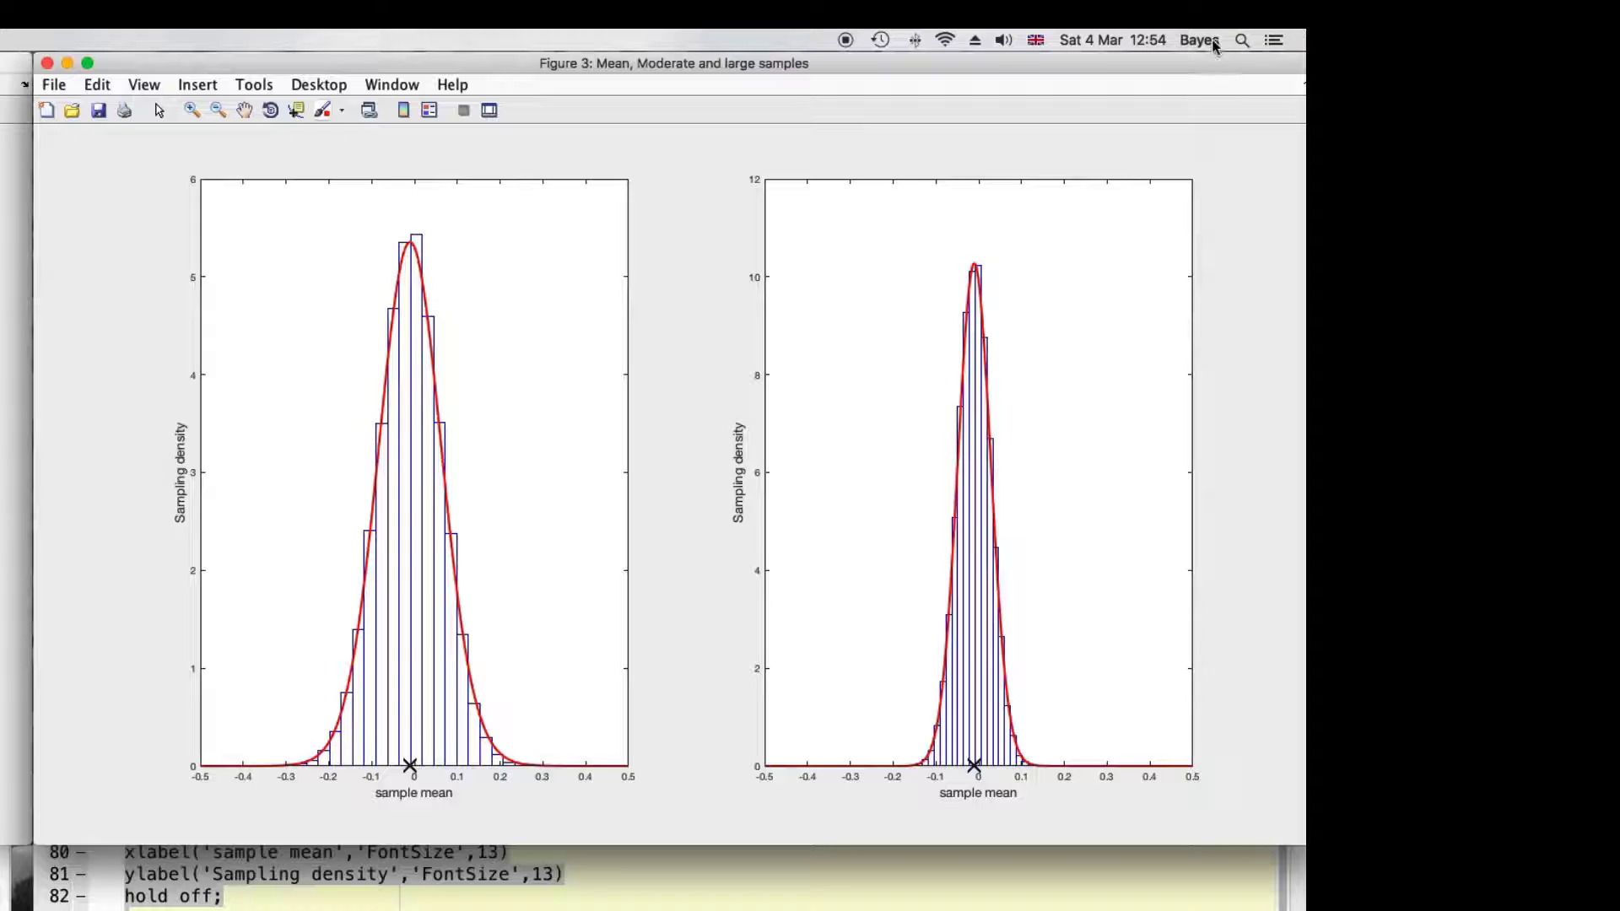